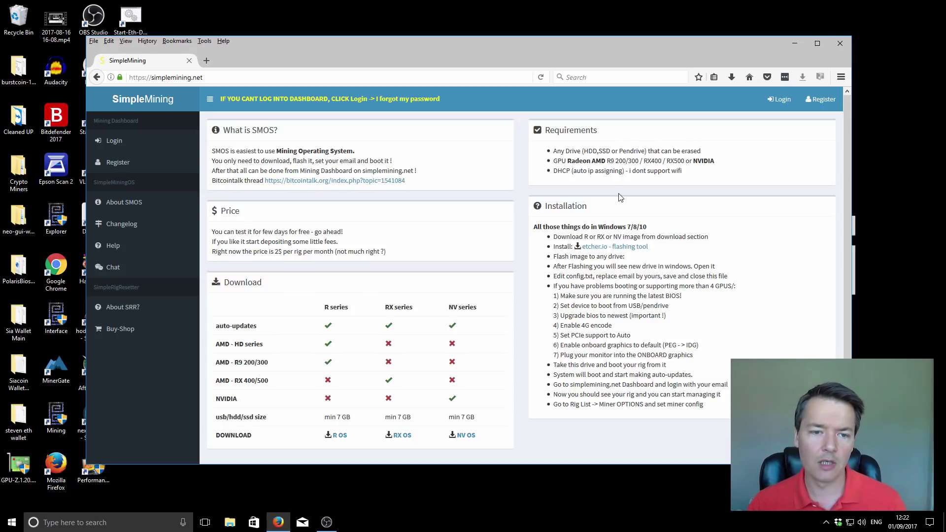
{"action": "scroll", "coordinate": [309, 284], "scroll_direction": "down", "scroll_amount": 2}
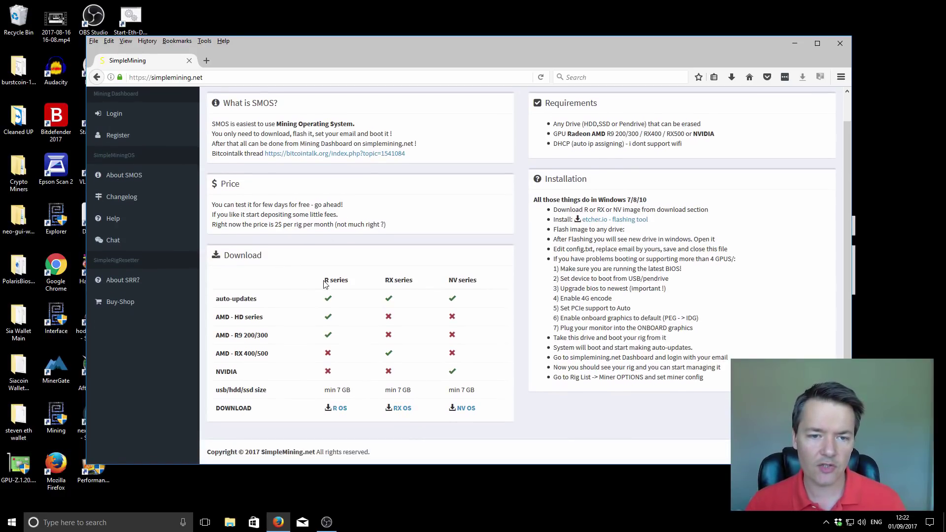
{"action": "left_click_drag", "start_coordinate": [323, 280], "coordinate": [413, 283]}
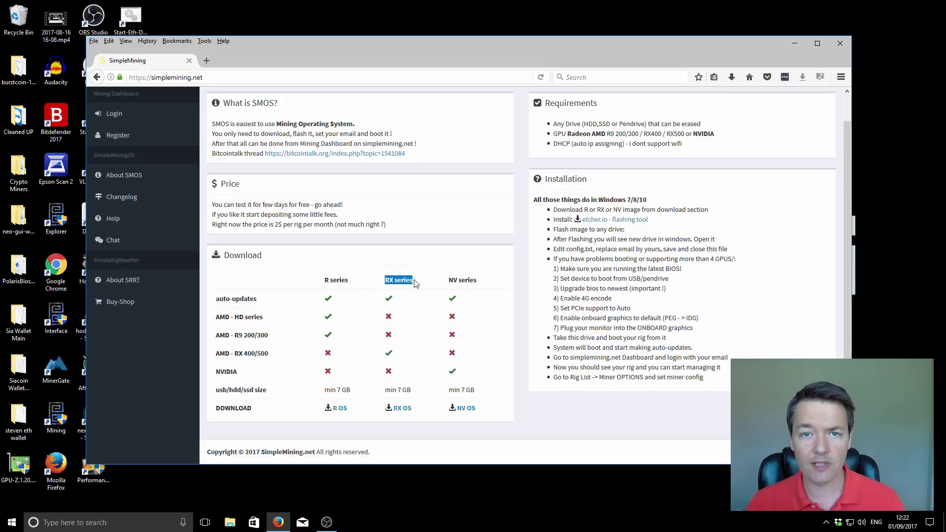
{"action": "left_click", "coordinate": [421, 281]}
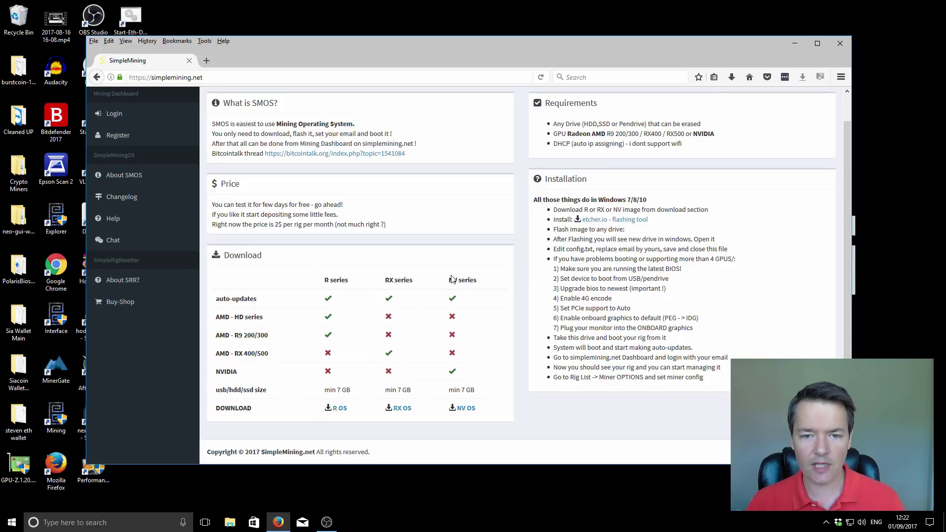
{"action": "left_click_drag", "start_coordinate": [447, 279], "coordinate": [483, 283]}
{"action": "left_click", "coordinate": [483, 282]}
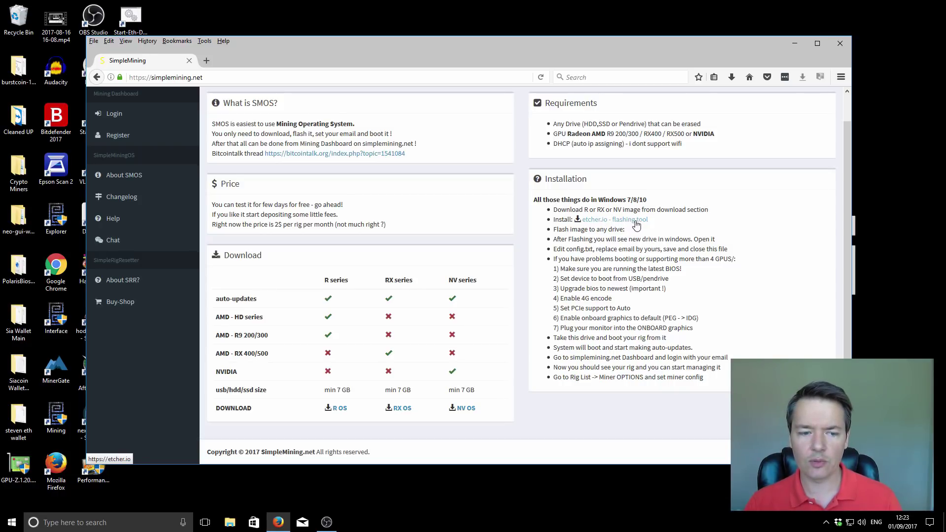
Open the Etcher installer's folder from Firefox's downloads library, browse the H: drive, then return to Downloads
{"action": "left_click", "coordinate": [731, 77]}
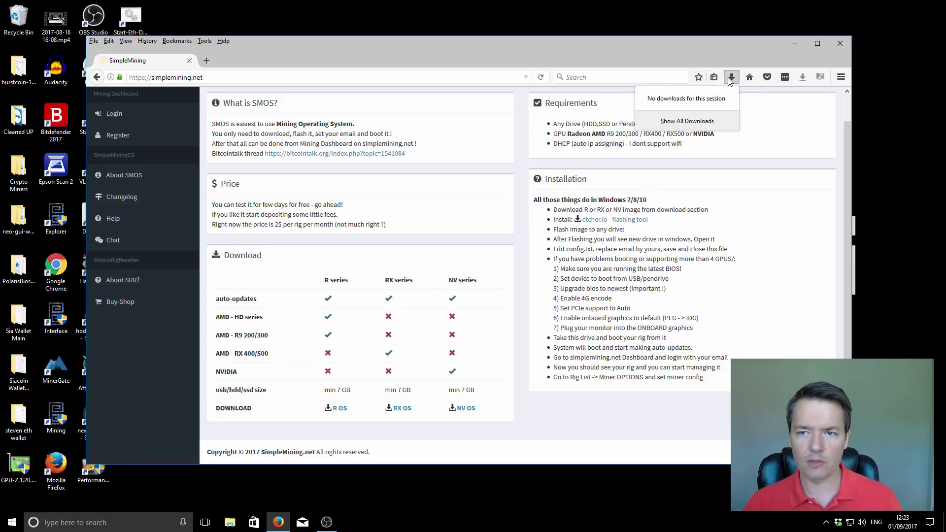
{"action": "left_click", "coordinate": [700, 123]}
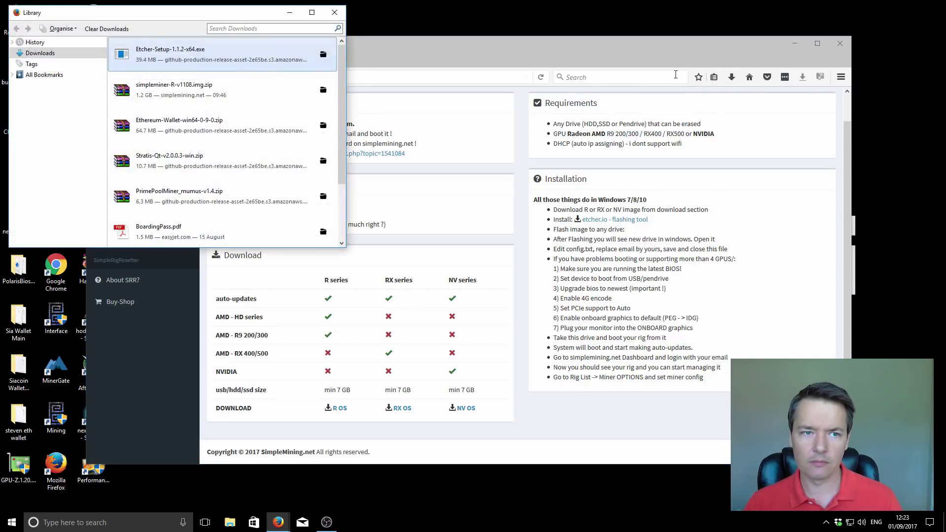
{"action": "left_click", "coordinate": [323, 54]}
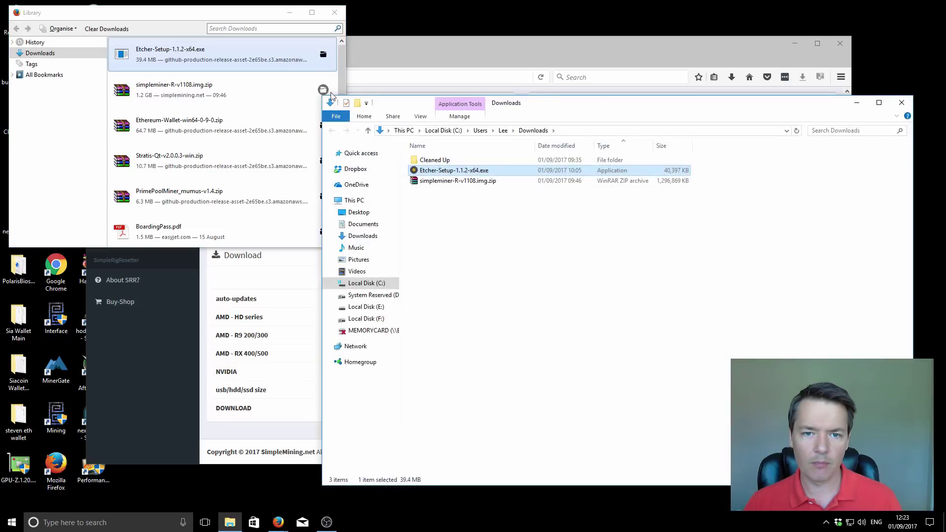
{"action": "left_click", "coordinate": [335, 12]}
{"action": "left_click", "coordinate": [526, 291]}
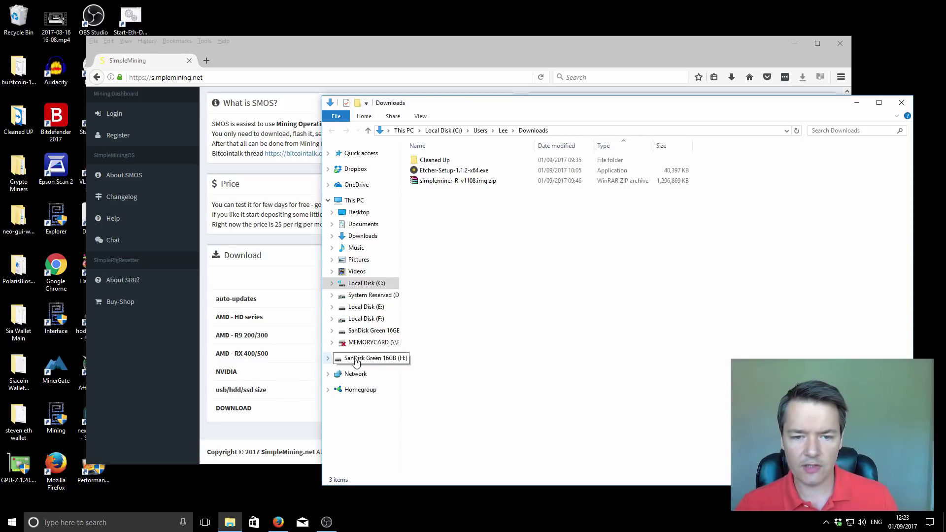
{"action": "left_click", "coordinate": [388, 362]}
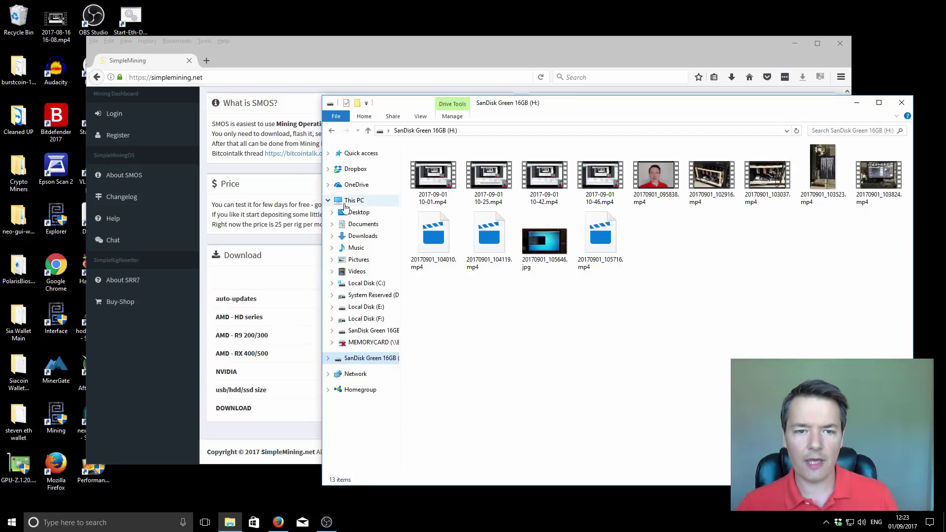
{"action": "left_click", "coordinate": [347, 200]}
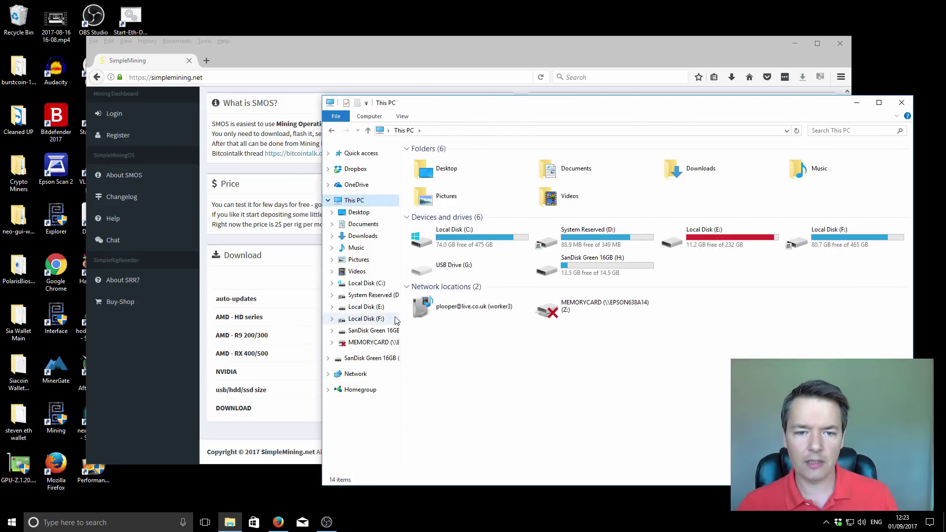
{"action": "left_click", "coordinate": [370, 236]}
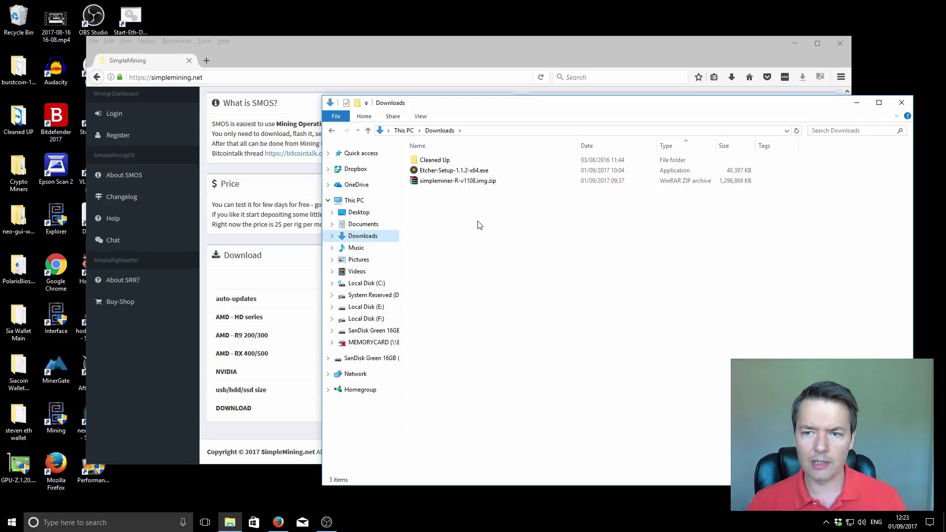
Install Etcher, load simpleminer-R-v1108.img.zip as the image and target the SanDisk Cruzer Blade drive
{"action": "double_click", "coordinate": [440, 172]}
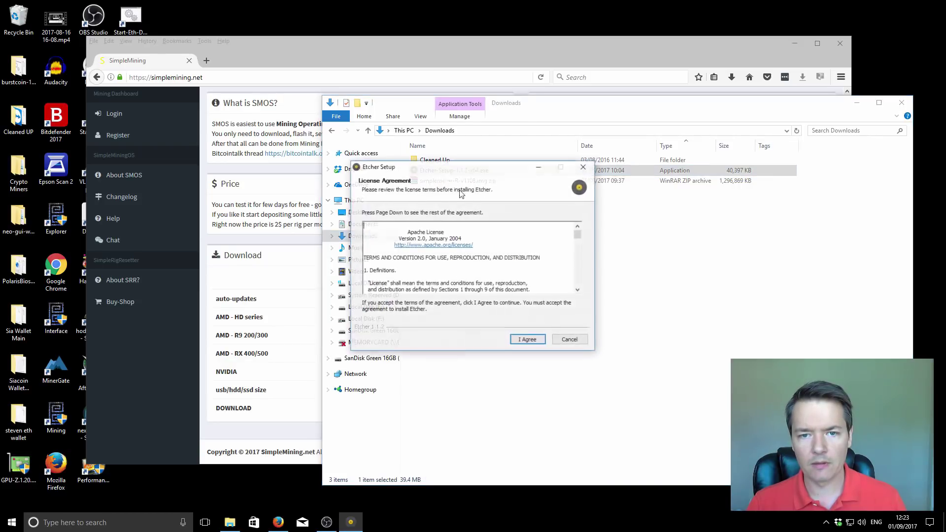
{"action": "left_click", "coordinate": [527, 340]}
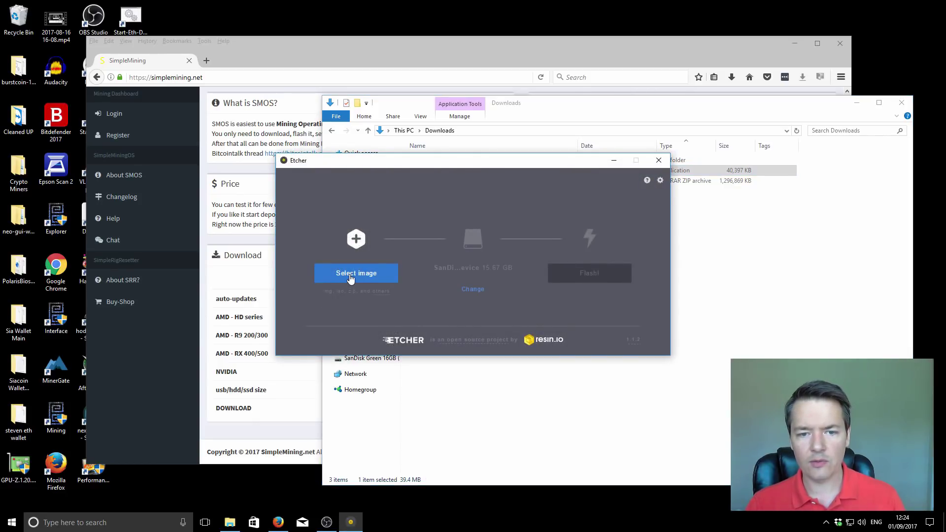
{"action": "left_click", "coordinate": [350, 277]}
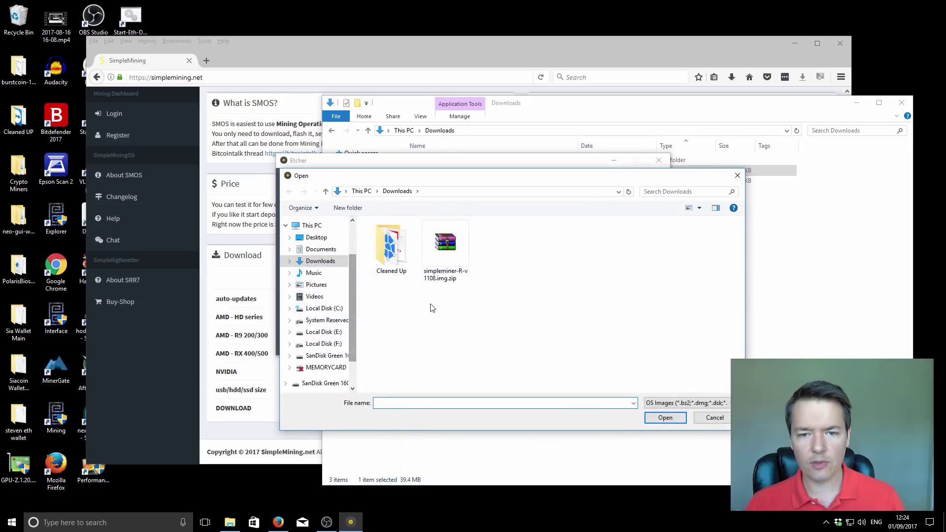
{"action": "left_click", "coordinate": [444, 254]}
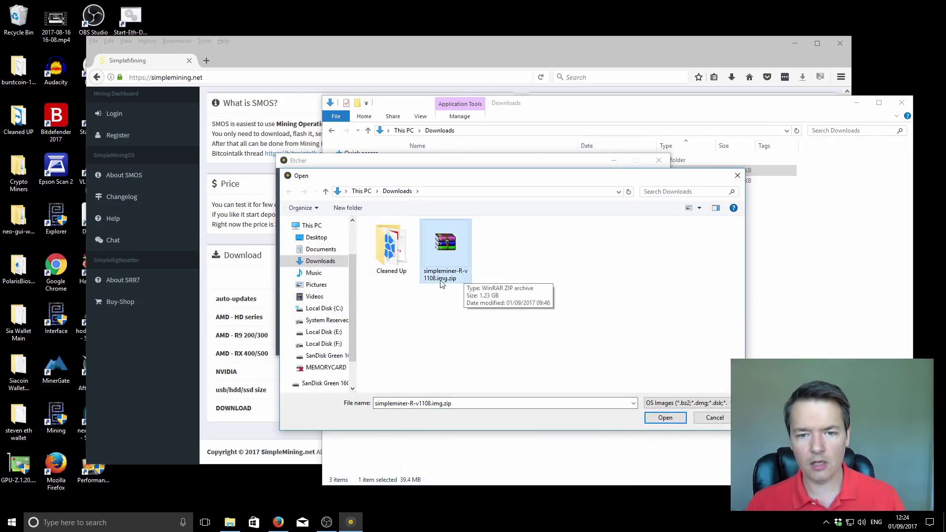
{"action": "left_click", "coordinate": [664, 418]}
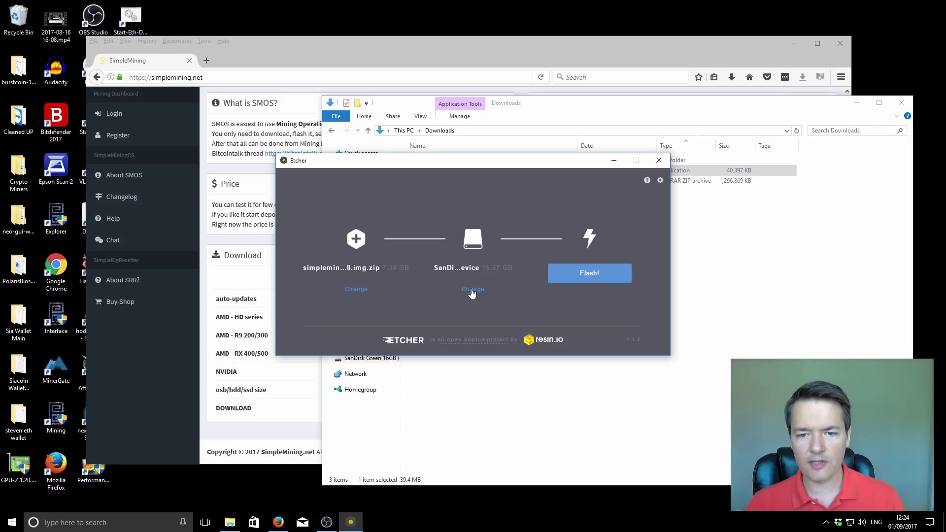
{"action": "left_click", "coordinate": [472, 291]}
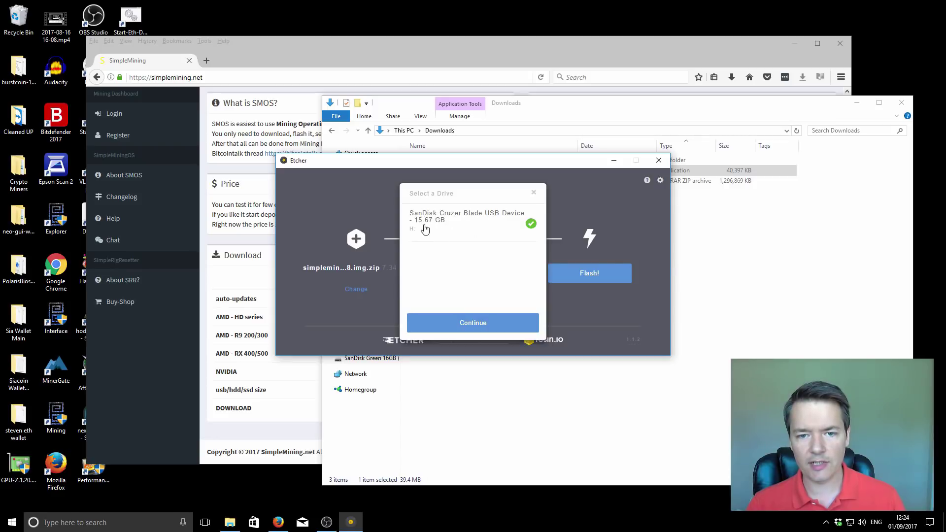
{"action": "left_click", "coordinate": [484, 327]}
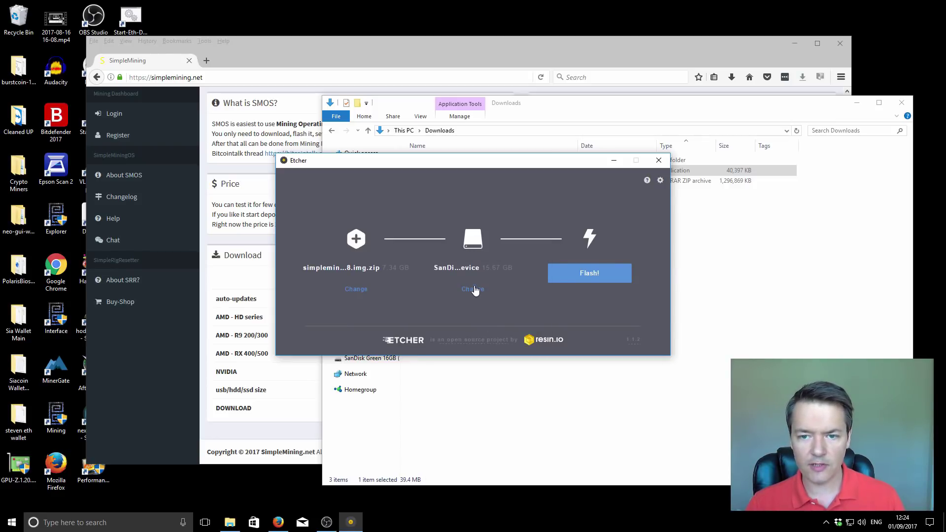
Flash the simpleminer image to the SanDisk drive, then bring the Downloads window forward
{"action": "left_click", "coordinate": [590, 276]}
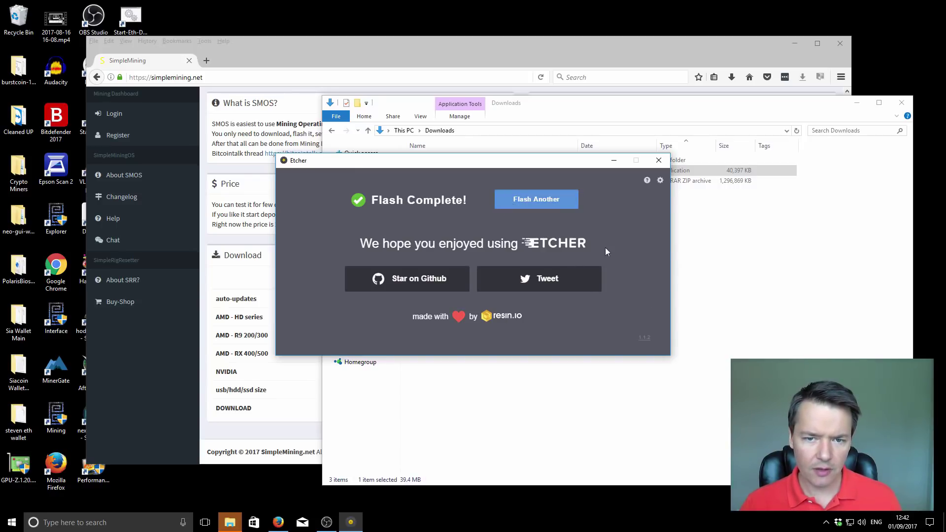
{"action": "left_click", "coordinate": [512, 402]}
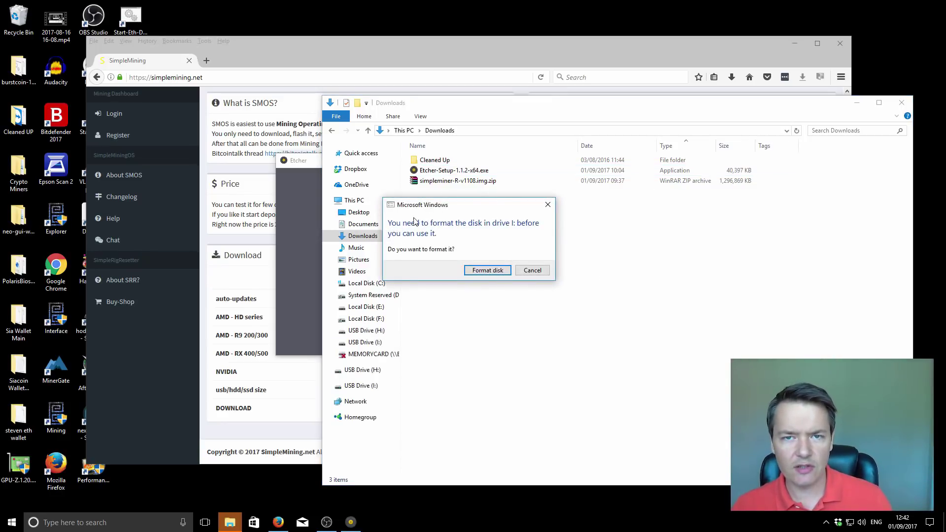
Dismiss the format prompt and open config.txt from USB Drive (H:) in Notepad
{"action": "left_click", "coordinate": [548, 205]}
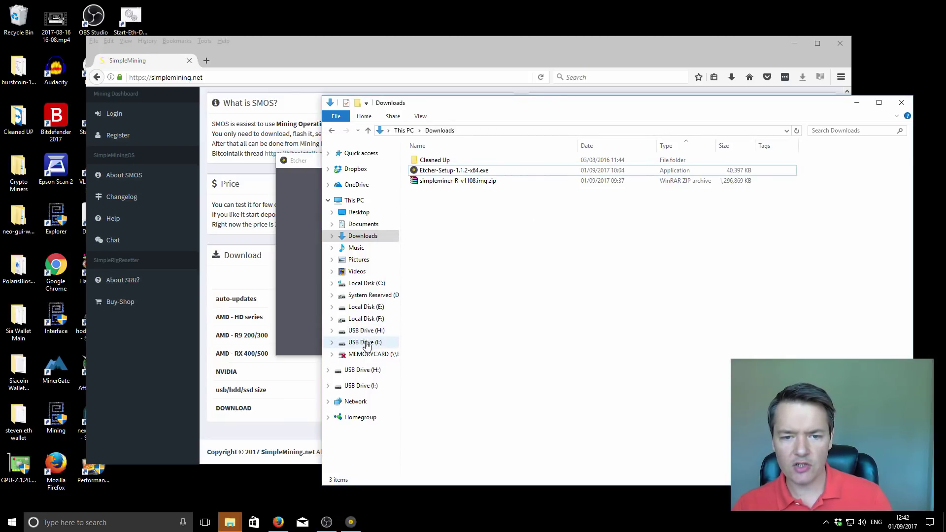
{"action": "left_click", "coordinate": [366, 330]}
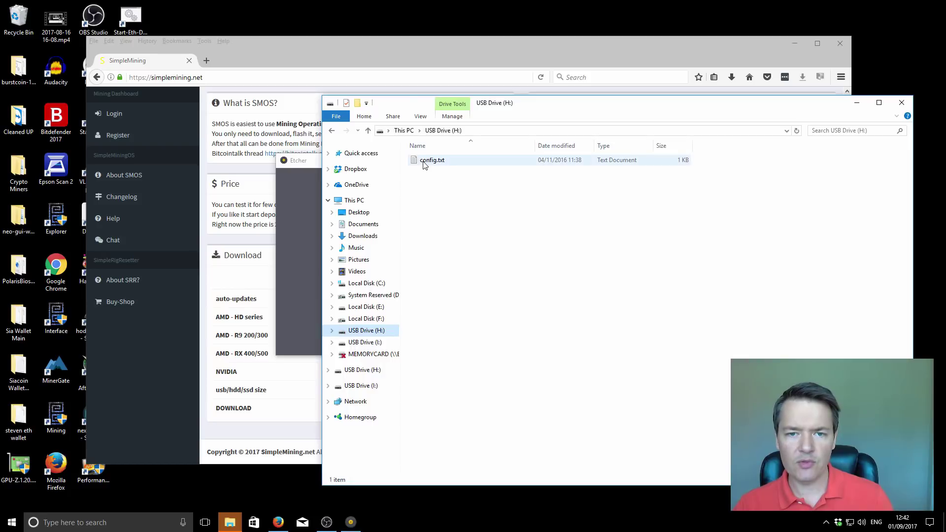
{"action": "left_click", "coordinate": [441, 163]}
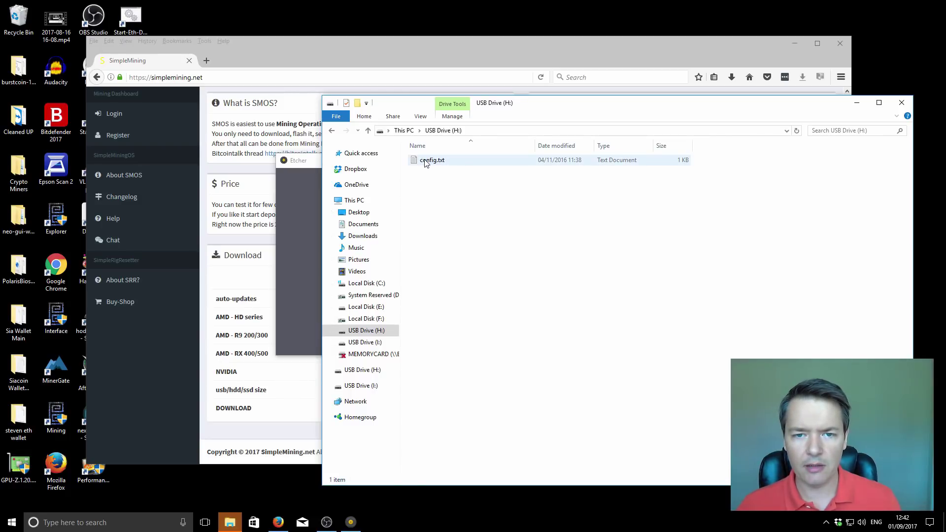
{"action": "double_click", "coordinate": [427, 161]}
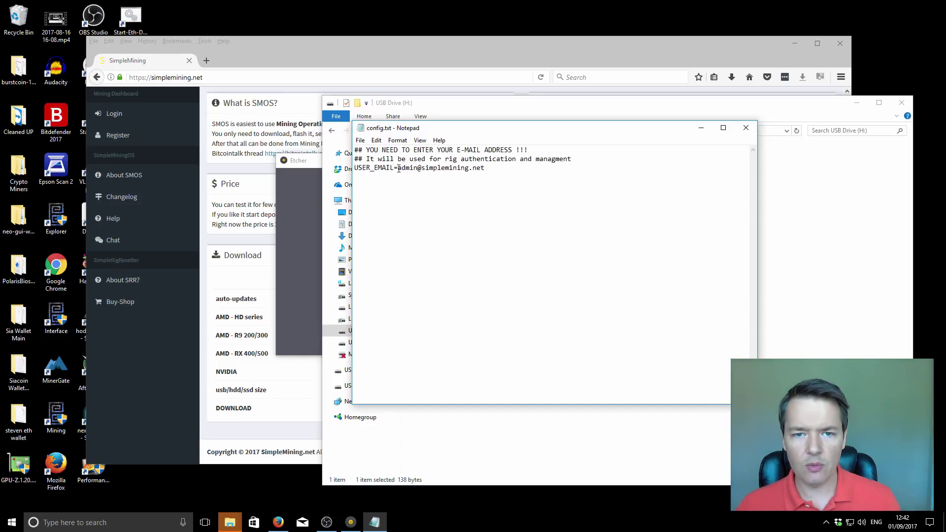
Replace the placeholder USER_EMAIL with your own e-mail address, save config.txt and close Notepad
{"action": "left_click_drag", "start_coordinate": [399, 169], "coordinate": [487, 168]}
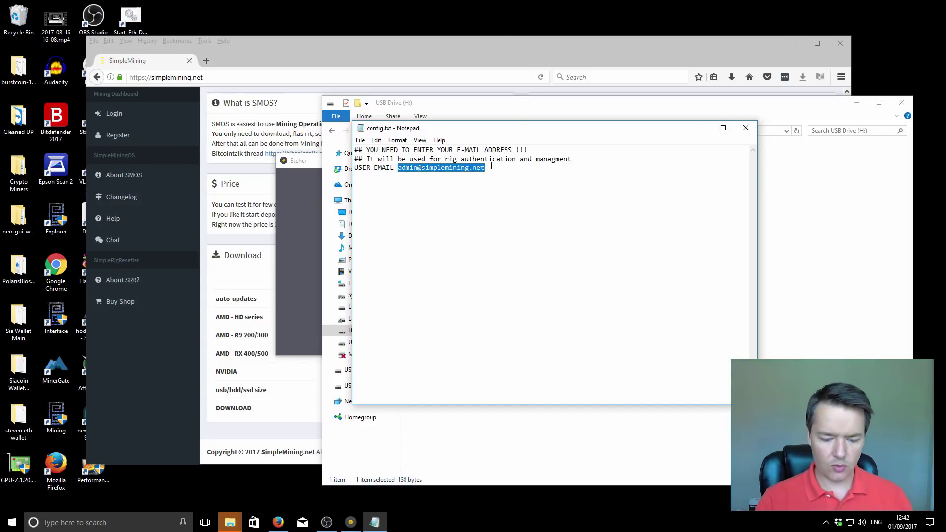
{"action": "key", "text": "BackSpace"}
{"action": "type", "text": "p com"}
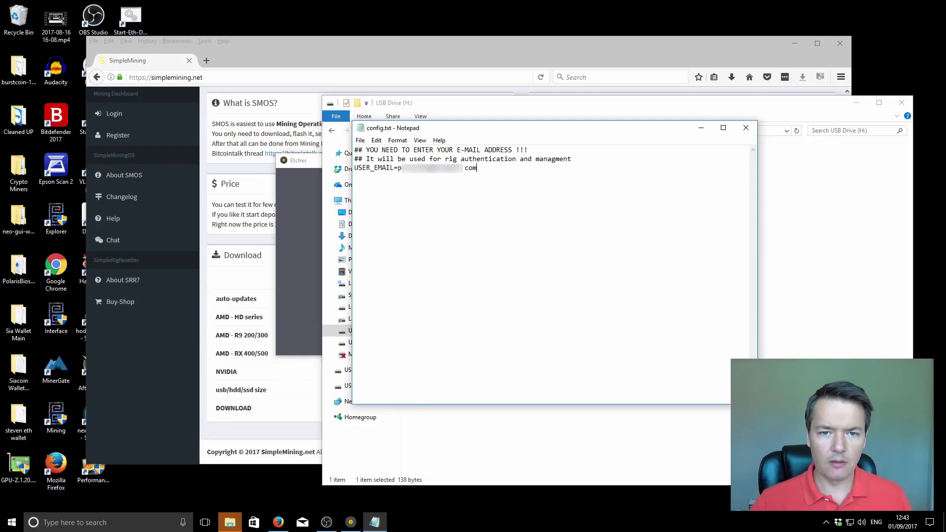
{"action": "left_click", "coordinate": [361, 140]}
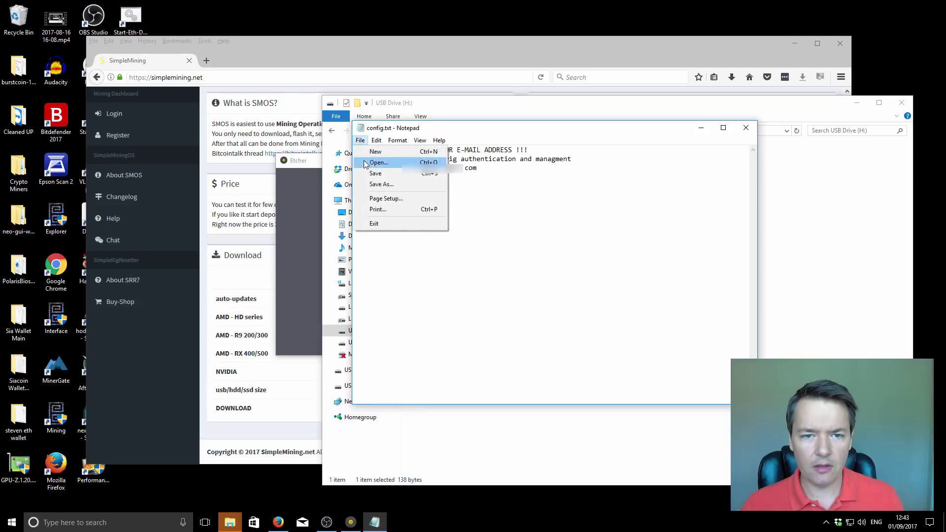
{"action": "left_click", "coordinate": [372, 173]}
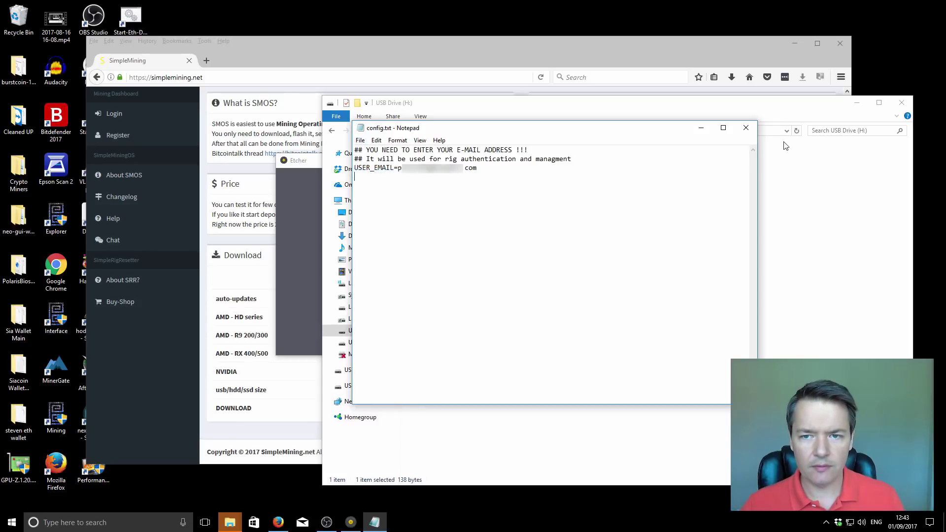
{"action": "left_click", "coordinate": [746, 128]}
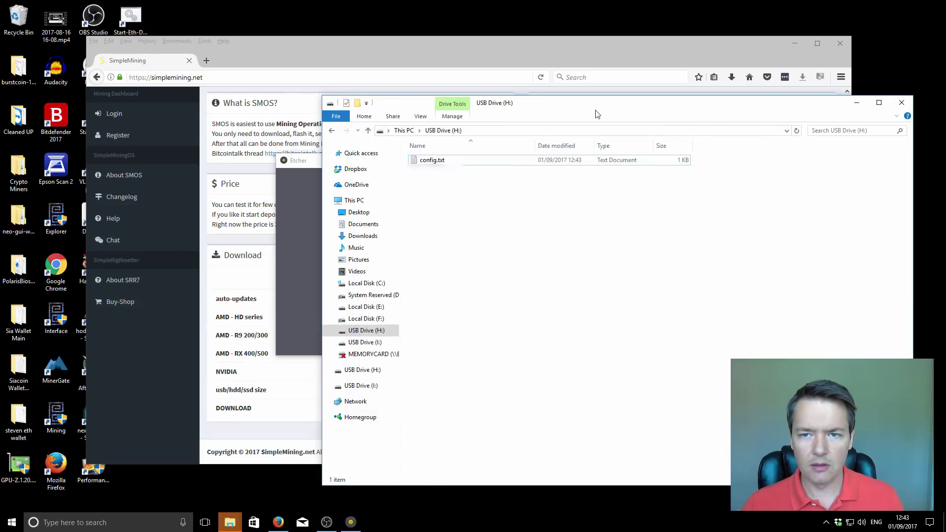
Close the USB drive's File Explorer window
{"action": "left_click", "coordinate": [901, 103]}
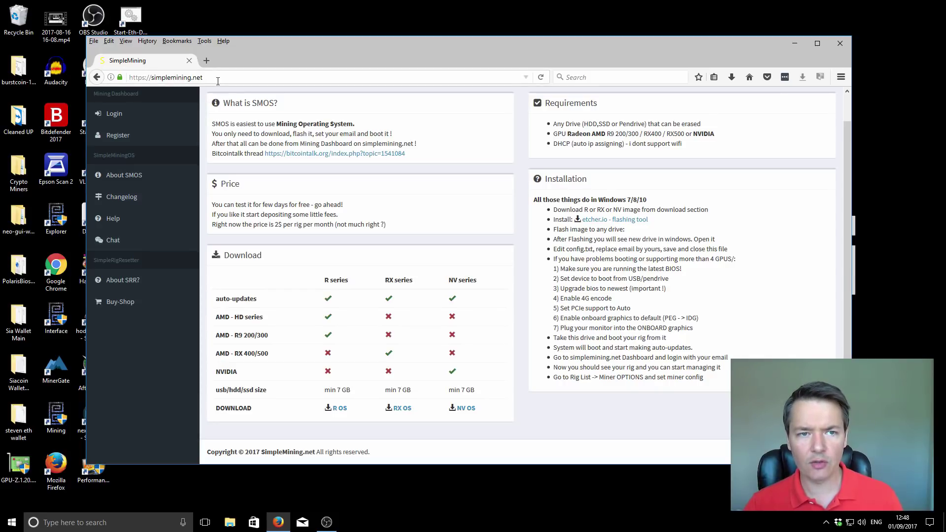
Open SimpleMining's Register new account form, then switch to the Login form instead
{"action": "scroll", "coordinate": [432, 249], "scroll_direction": "up", "scroll_amount": 1}
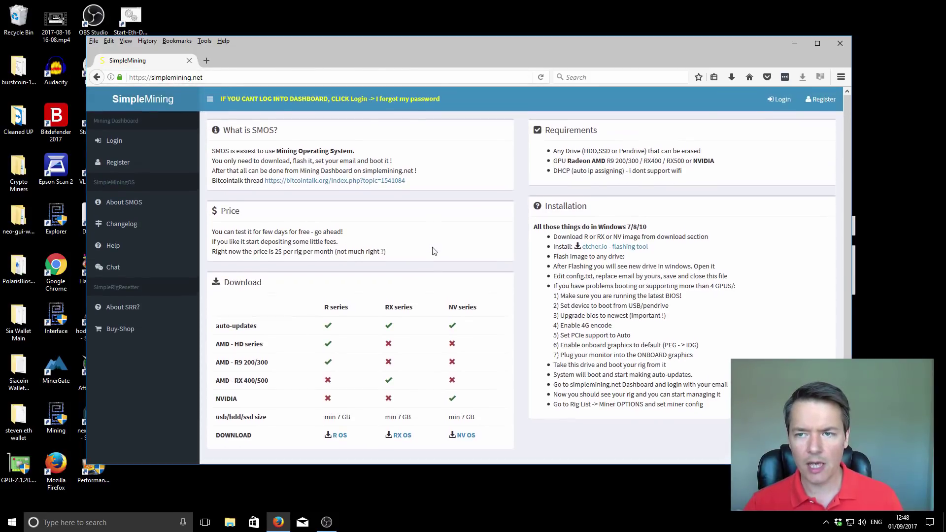
{"action": "left_click", "coordinate": [816, 103]}
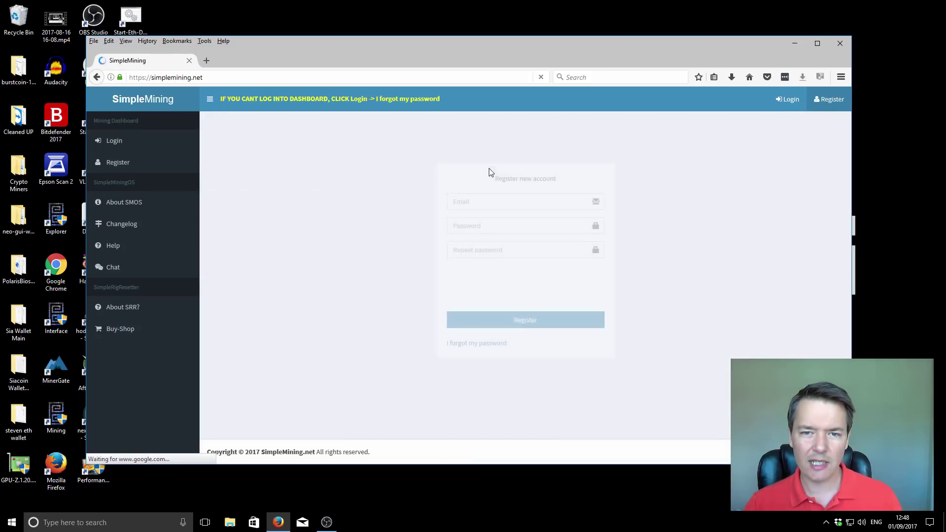
{"action": "left_click", "coordinate": [476, 202]}
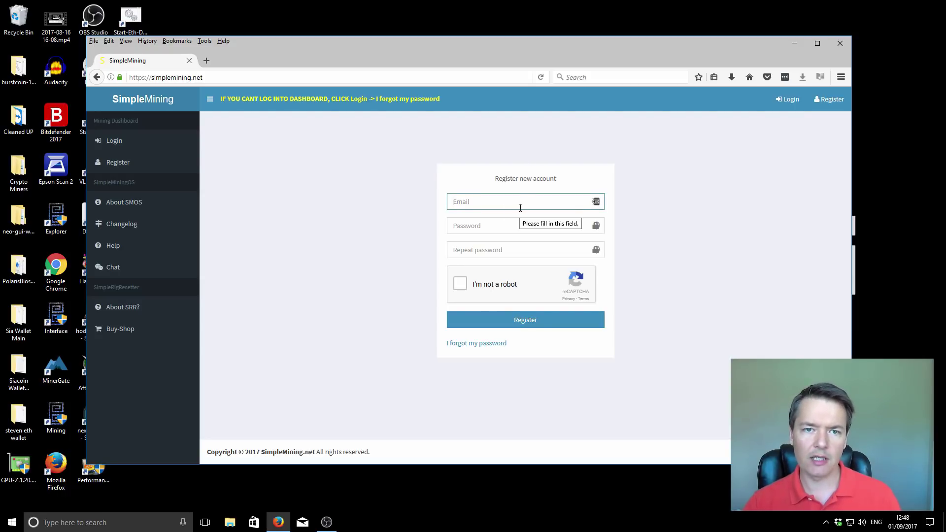
{"action": "left_click", "coordinate": [792, 100]}
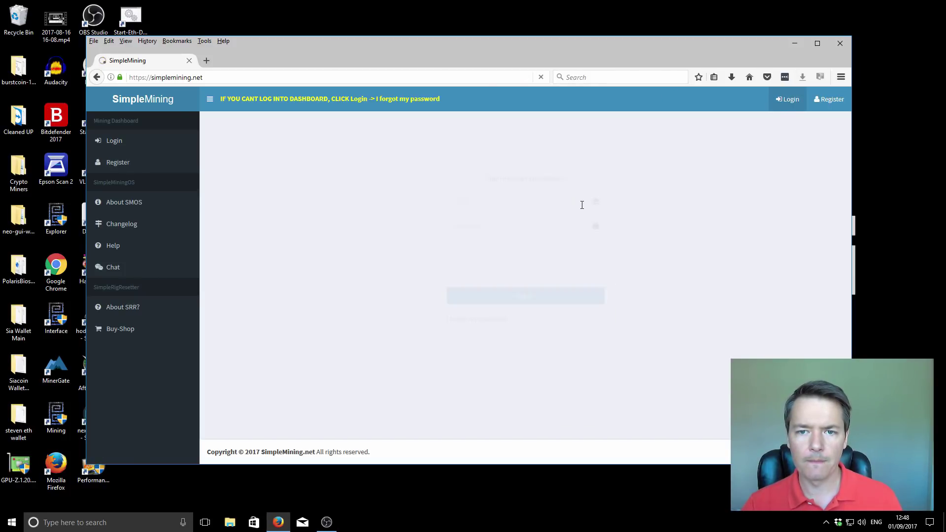
Fill in the saved account e-mail and the account password, and tick I'm not a robot
{"action": "left_click", "coordinate": [542, 202]}
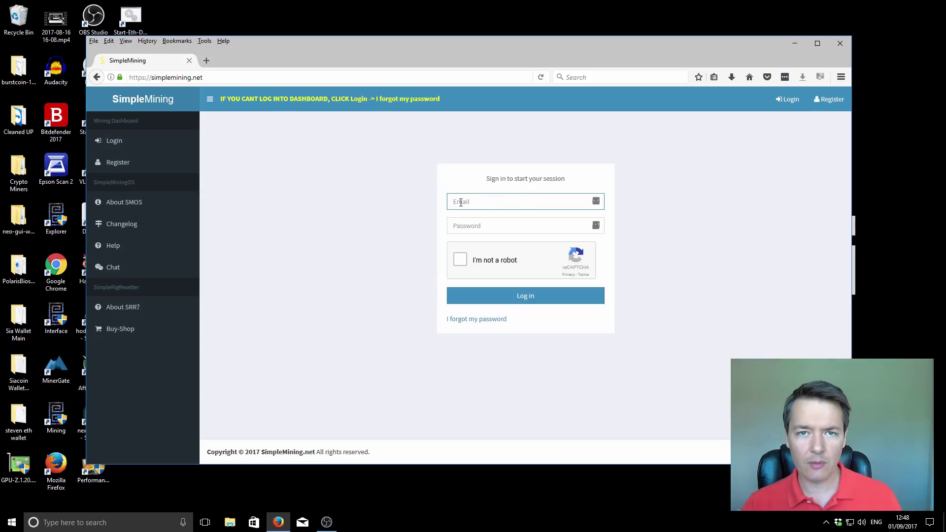
{"action": "key", "text": "ctrl+v"}
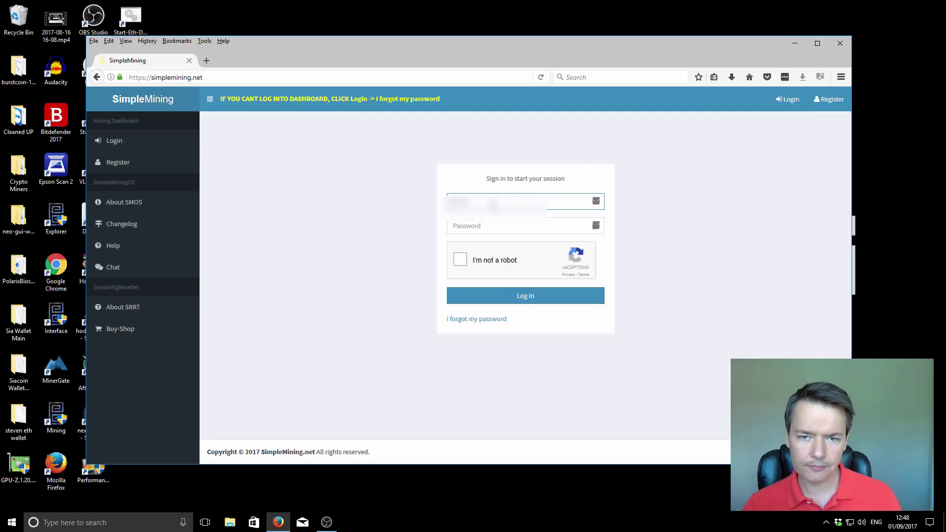
{"action": "left_click", "coordinate": [495, 217]}
{"action": "left_click", "coordinate": [491, 225]}
{"action": "type", "text": "•••••••"}
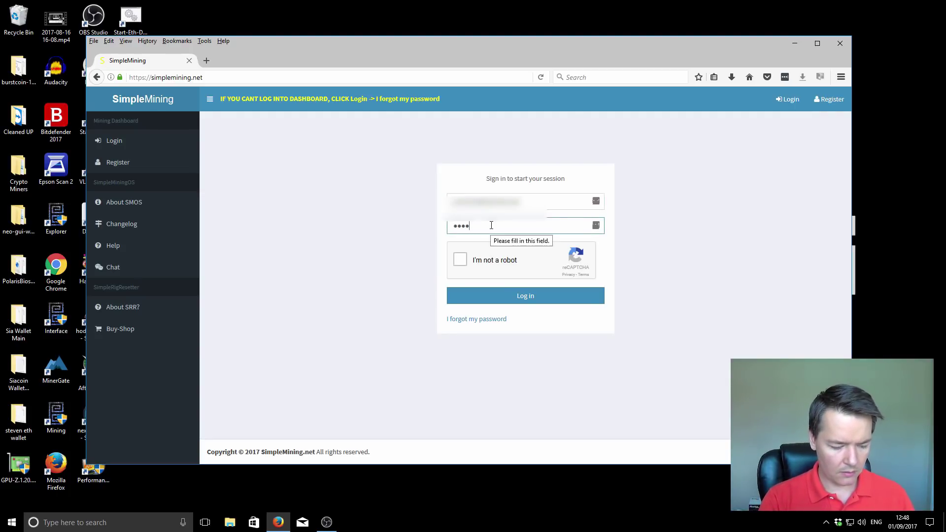
{"action": "type", "text": "••••"}
{"action": "left_click", "coordinate": [460, 259]}
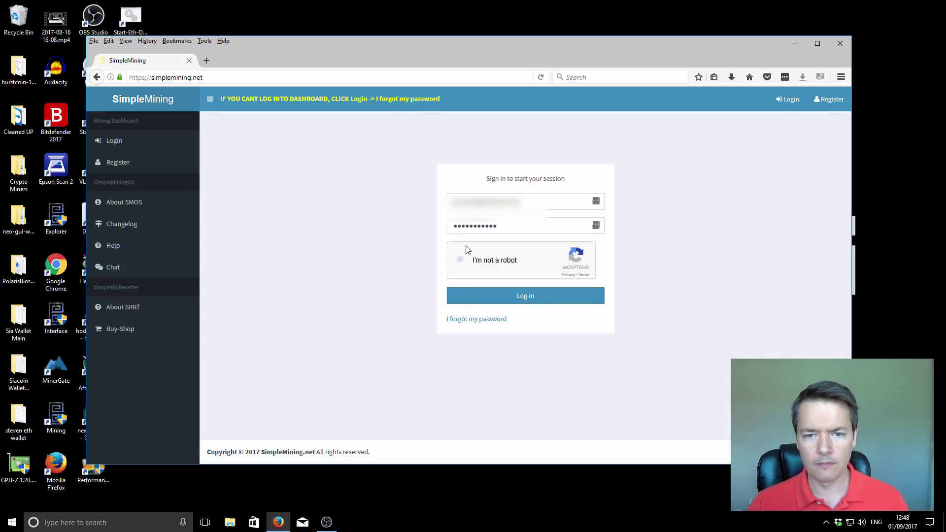
Log in and check the elcheapo rig's Status and Console in the RigList
{"action": "left_click", "coordinate": [525, 296]}
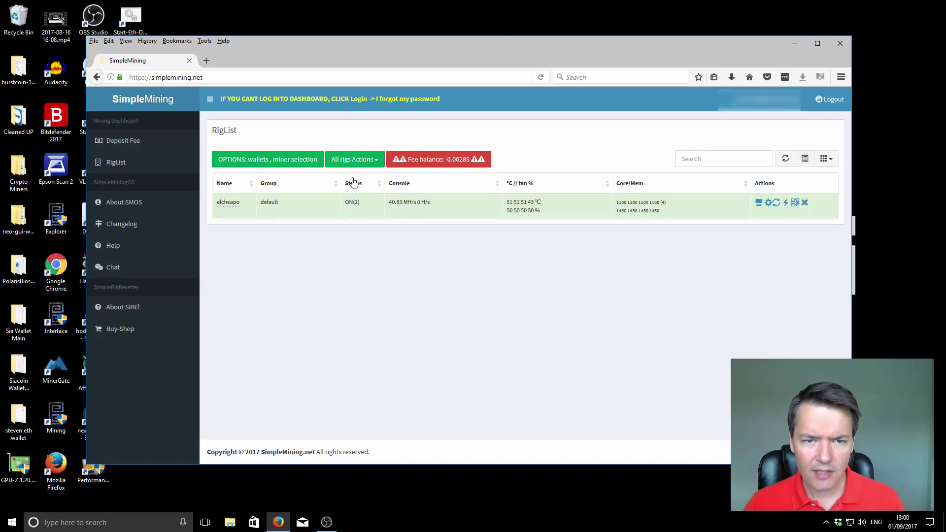
{"action": "mouse_move", "coordinate": [352, 203]}
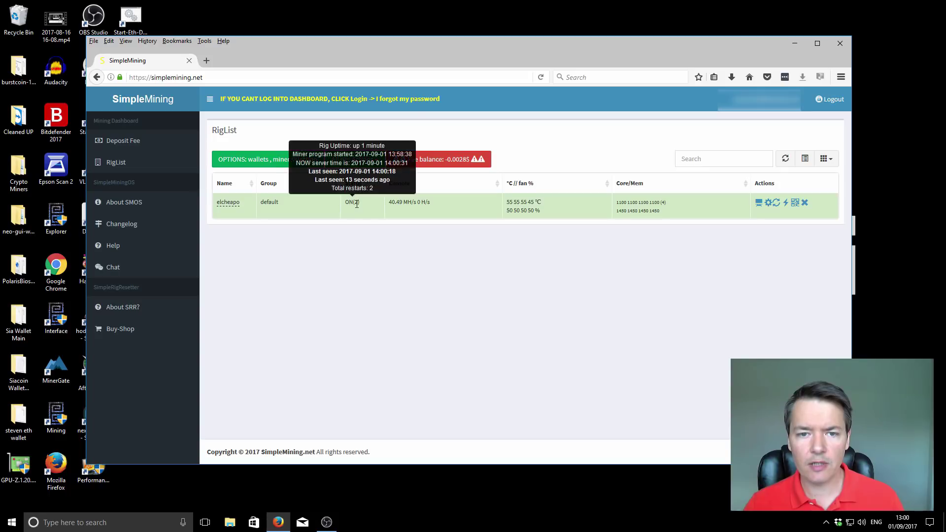
{"action": "mouse_move", "coordinate": [411, 203]}
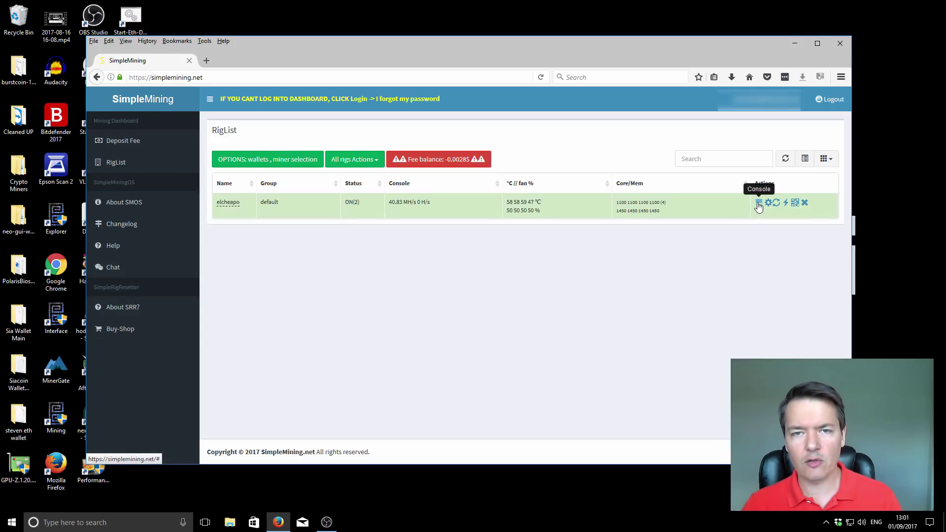
{"action": "left_click", "coordinate": [758, 203]}
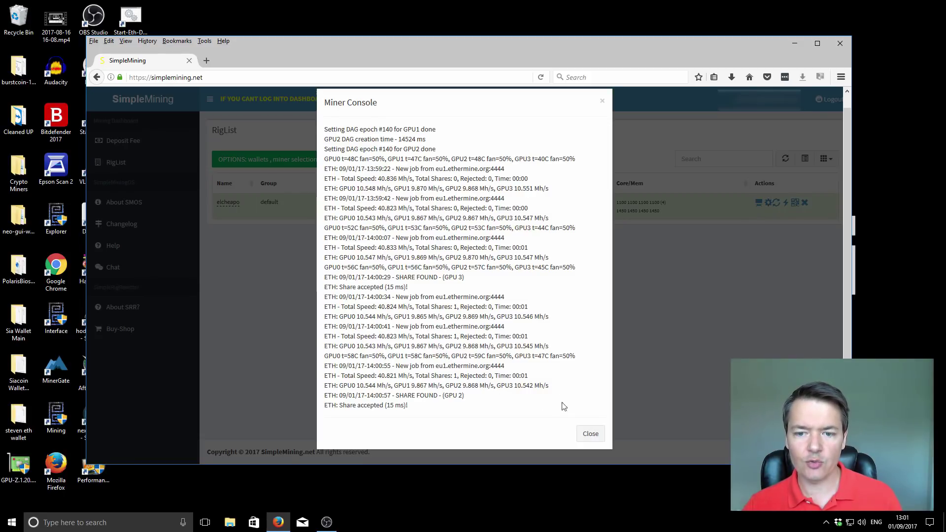
{"action": "left_click", "coordinate": [590, 434]}
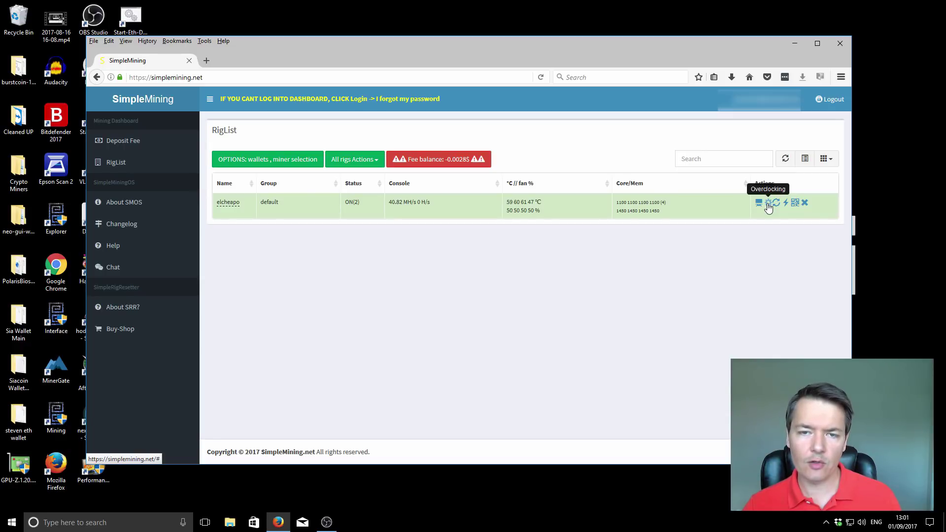
Open the rig's Overclocking dialog, keeping Core MHz at 1100 and Memory MHz at 1450
{"action": "left_click", "coordinate": [767, 204]}
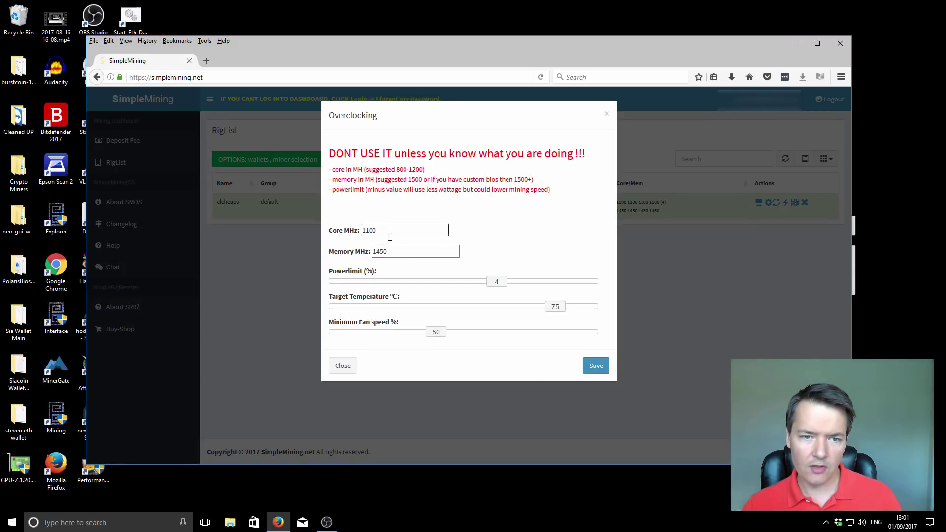
{"action": "left_click", "coordinate": [395, 233]}
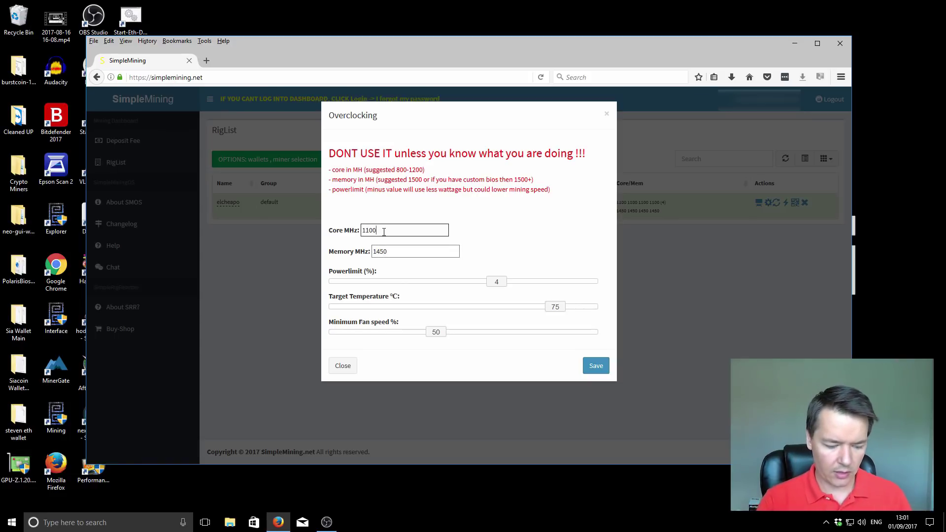
{"action": "type", "text": ",10"}
{"action": "type", "text": "00"}
{"action": "type", "text": ",1100,1100"}
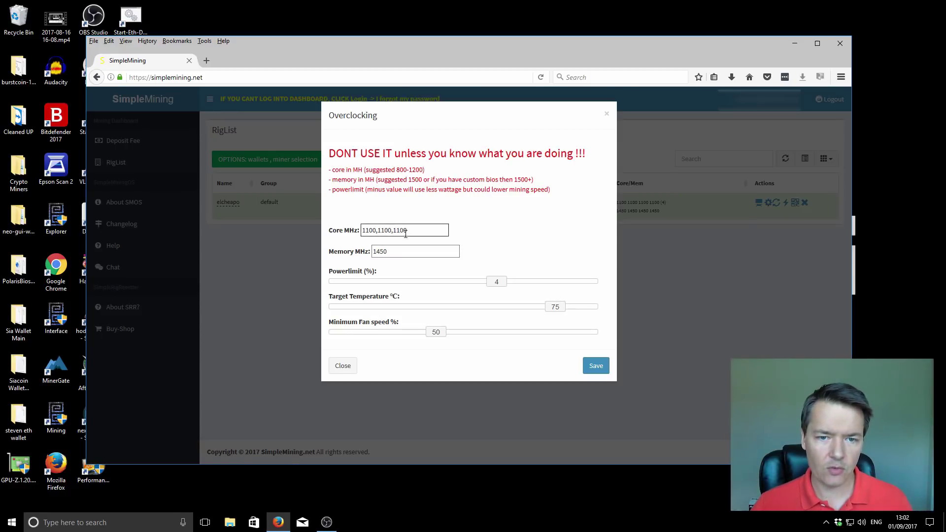
{"action": "key", "text": "BackSpace"}
{"action": "key", "text": "BackSpace"}
{"action": "key", "text": "BackSpace"}
{"action": "key", "text": "BackSpace"}
{"action": "key", "text": "BackSpace"}
{"action": "key", "text": "BackSpace"}
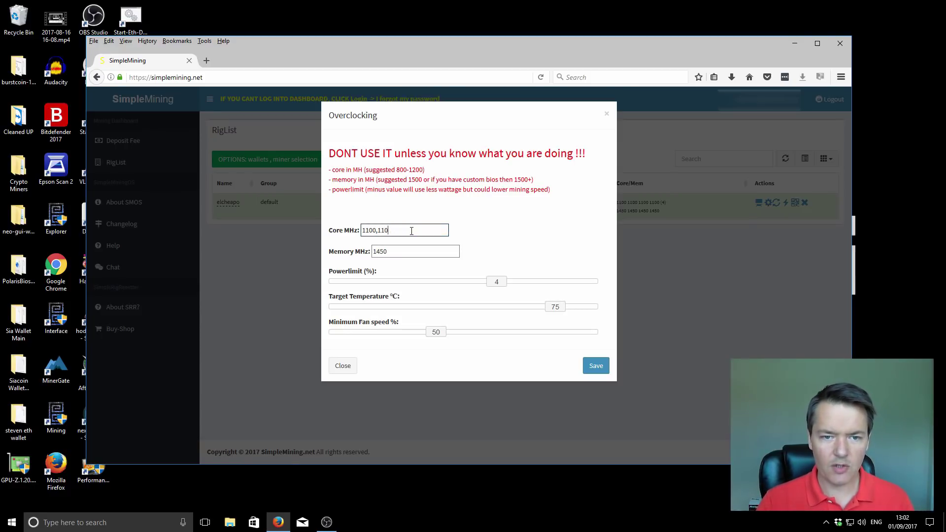
{"action": "key", "text": "BackSpace"}
{"action": "key", "text": "BackSpace"}
{"action": "key", "text": "BackSpace"}
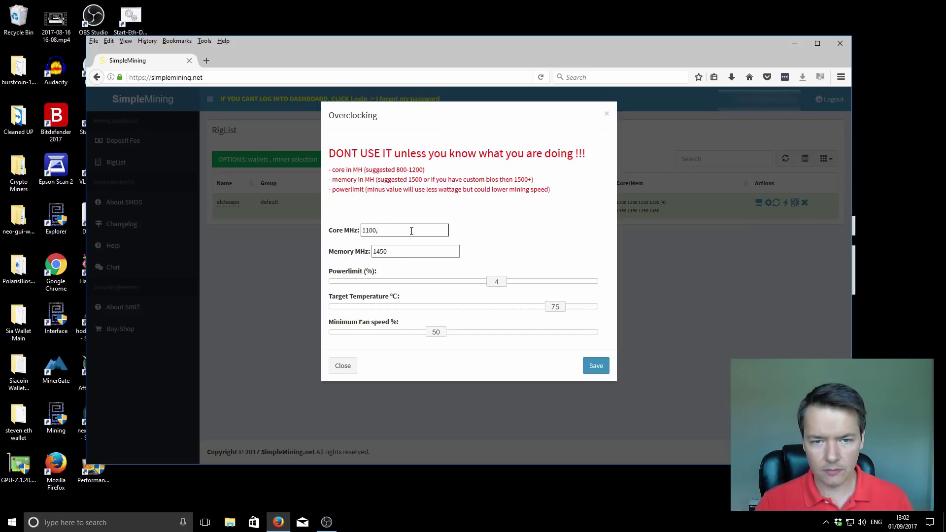
{"action": "left_click", "coordinate": [389, 252]}
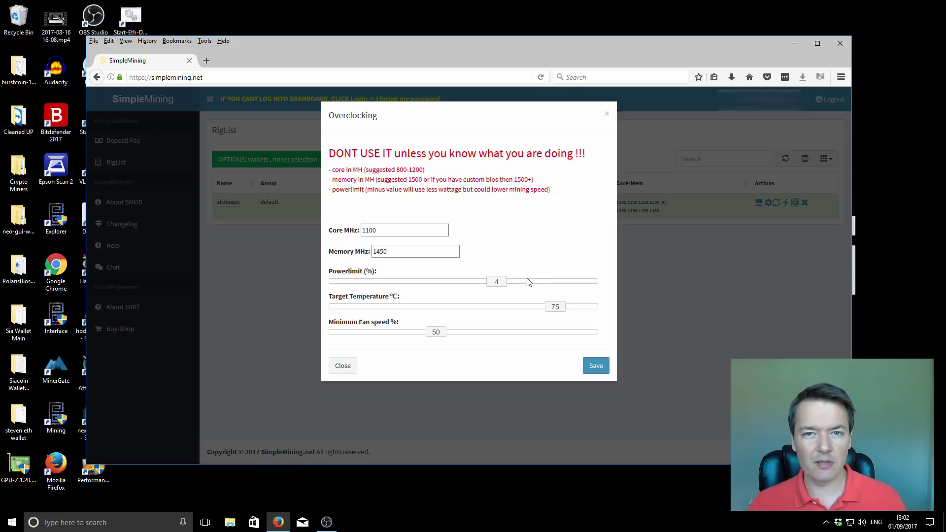
{"action": "left_click", "coordinate": [453, 253]}
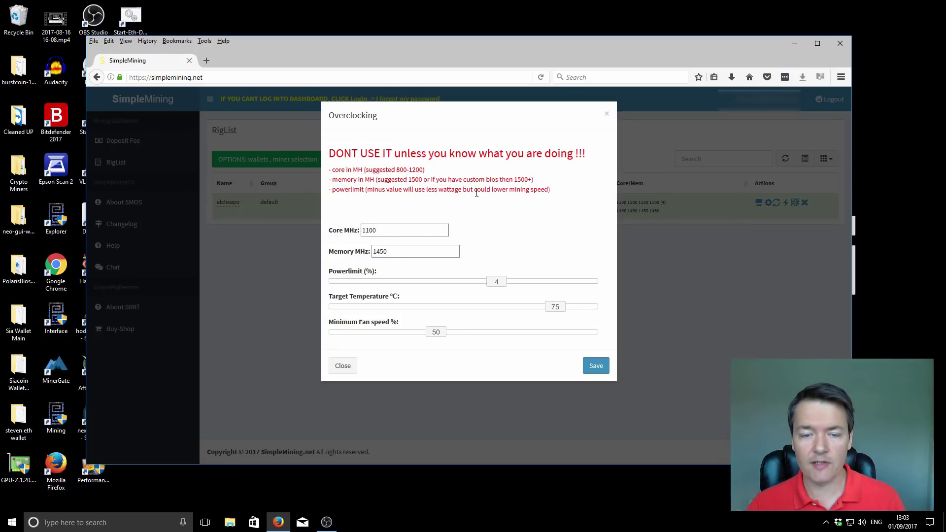
Close the Overclocking dialog without saving any changes
{"action": "left_click", "coordinate": [342, 364]}
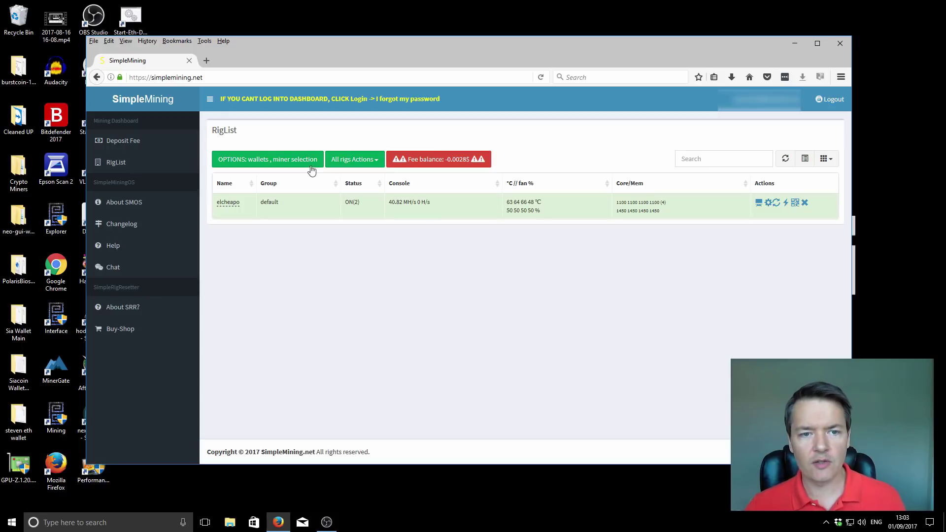
Inspect claymore-eth-v9.6's ethermine options string from -epool onward, then open the Crypto Miners folder
{"action": "left_click", "coordinate": [264, 162]}
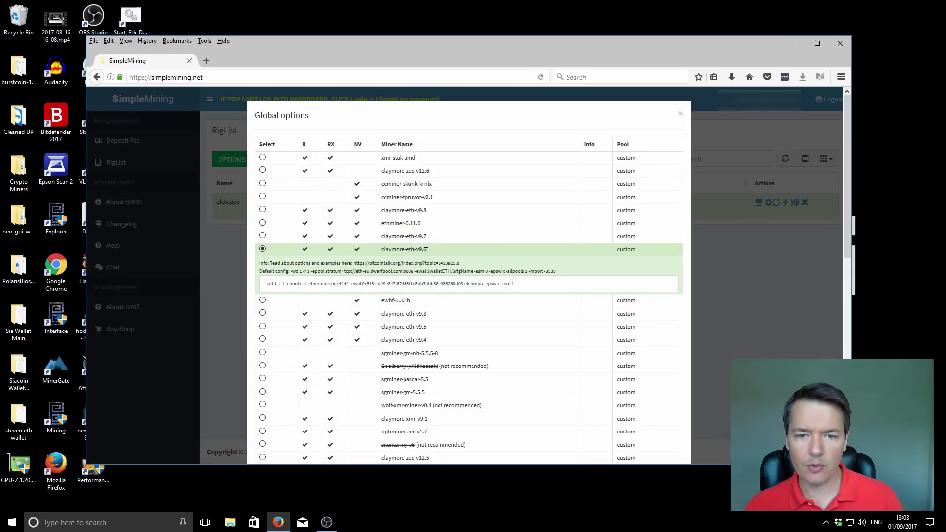
{"action": "scroll", "coordinate": [428, 207], "scroll_direction": "down", "scroll_amount": 2}
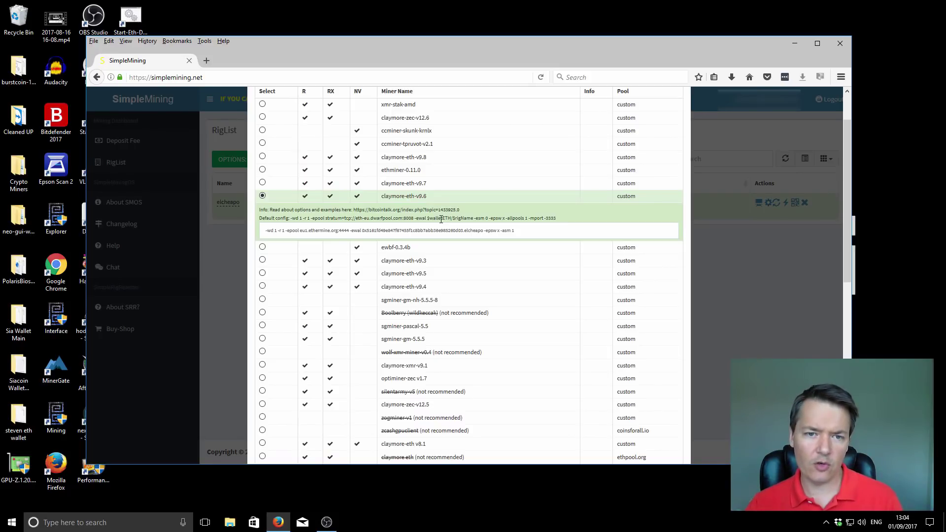
{"action": "scroll", "coordinate": [436, 249], "scroll_direction": "up", "scroll_amount": 2}
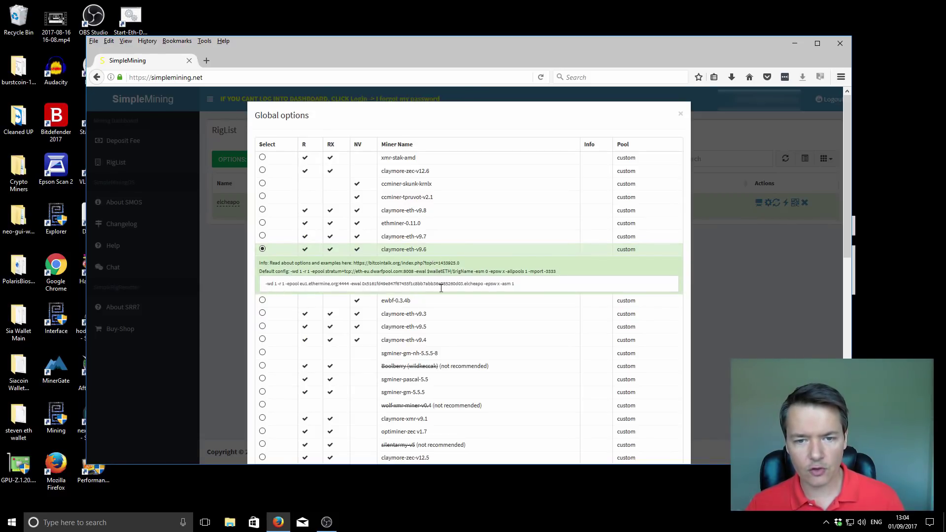
{"action": "left_click_drag", "start_coordinate": [266, 285], "coordinate": [528, 275]}
{"action": "left_click", "coordinate": [521, 285]}
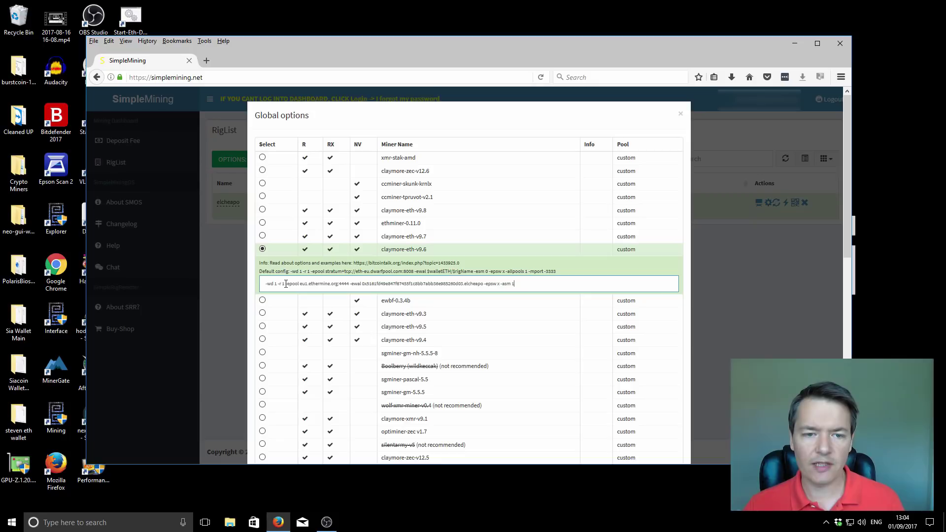
{"action": "left_click_drag", "start_coordinate": [286, 285], "coordinate": [534, 278]}
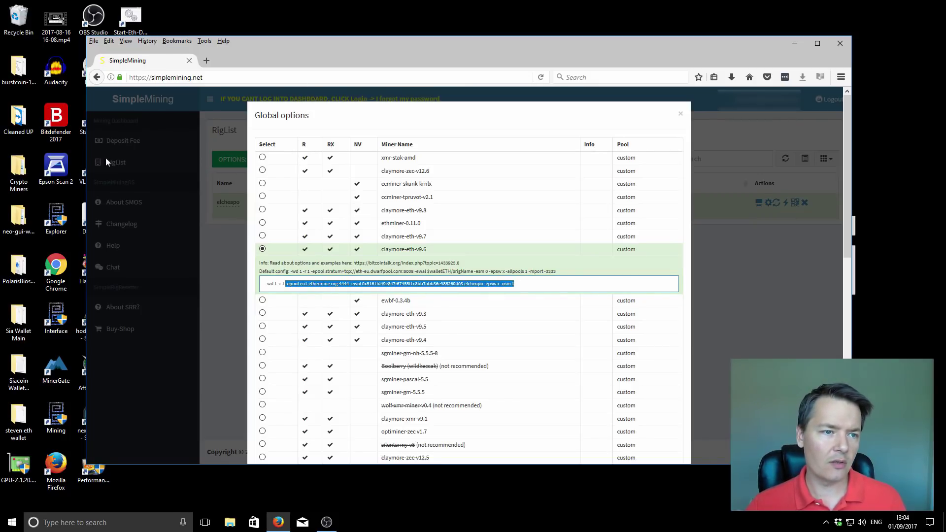
{"action": "double_click", "coordinate": [19, 167]}
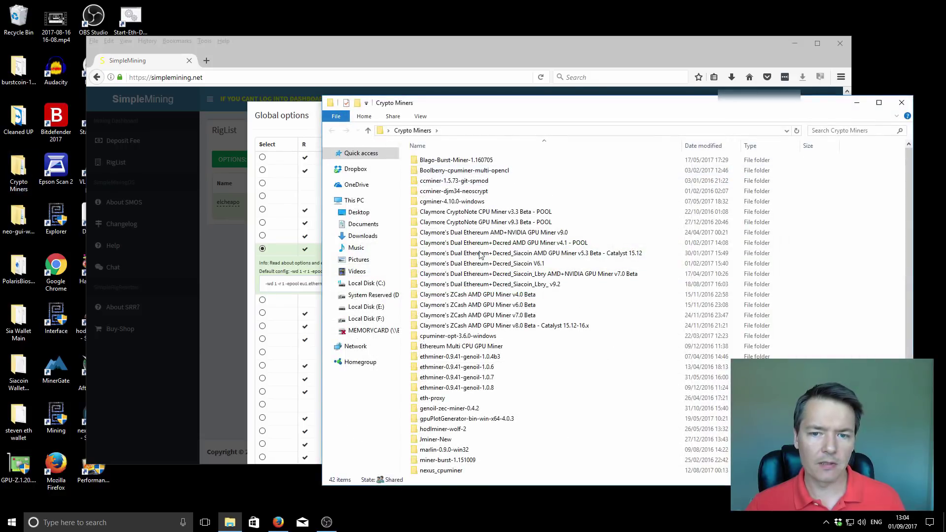
In the Claymore dual Ethereum+Decred v9.2 folder, review the -epool options in Start-Eth-Only.bat
{"action": "double_click", "coordinate": [485, 286]}
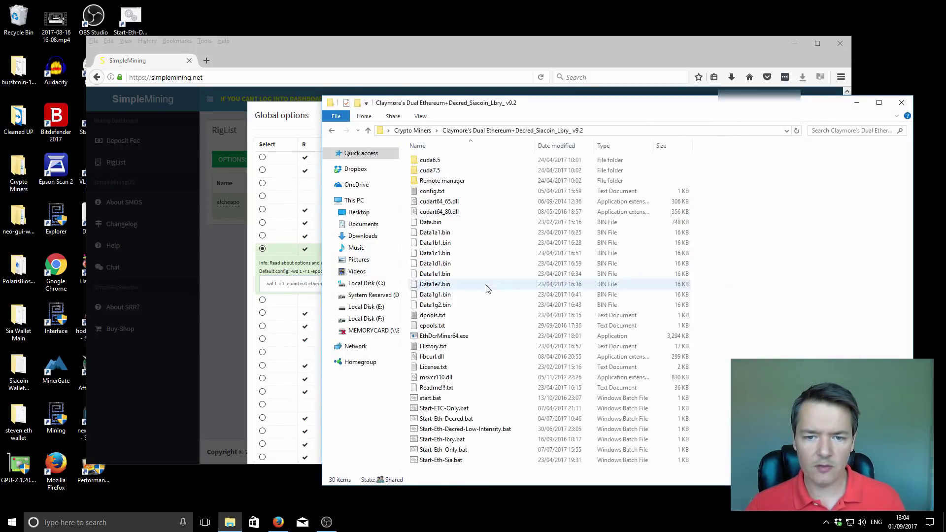
{"action": "left_click", "coordinate": [452, 451]}
{"action": "right_click", "coordinate": [451, 451]}
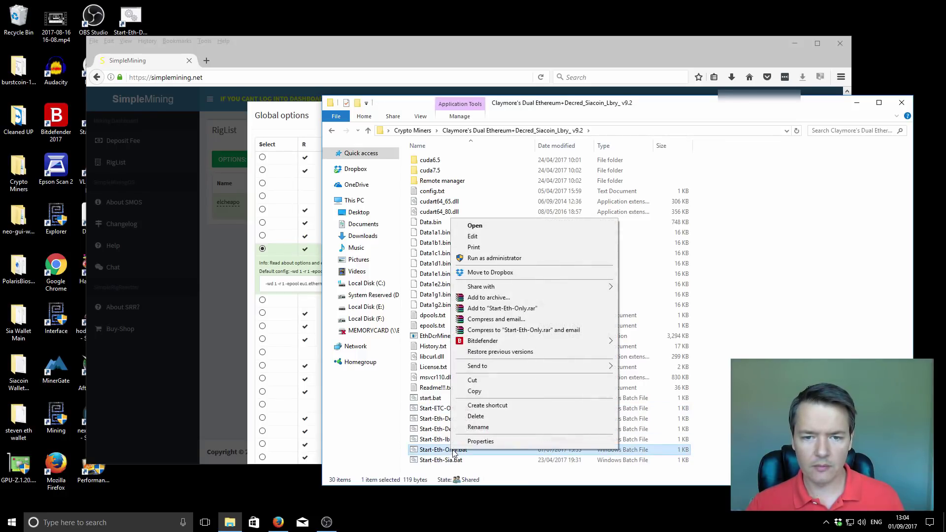
{"action": "left_click", "coordinate": [475, 235]}
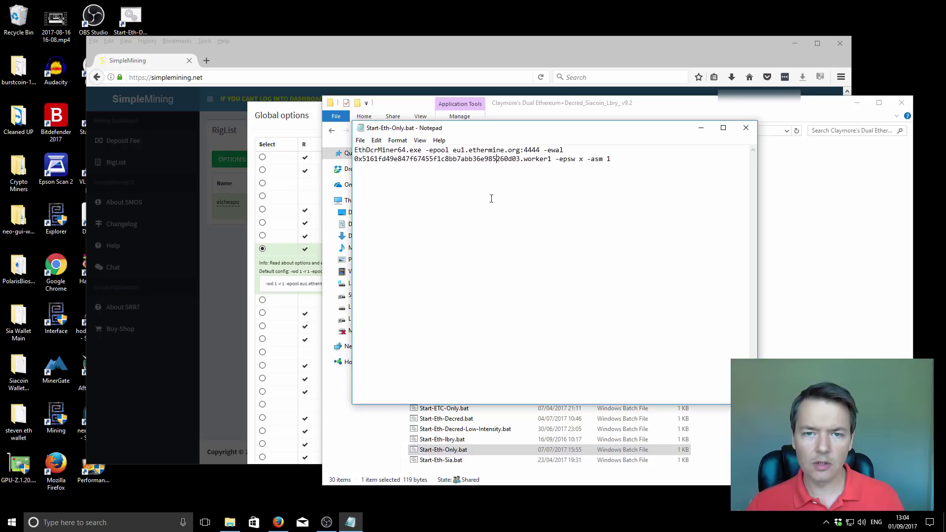
{"action": "left_click_drag", "start_coordinate": [356, 150], "coordinate": [626, 148]}
{"action": "left_click", "coordinate": [624, 157]}
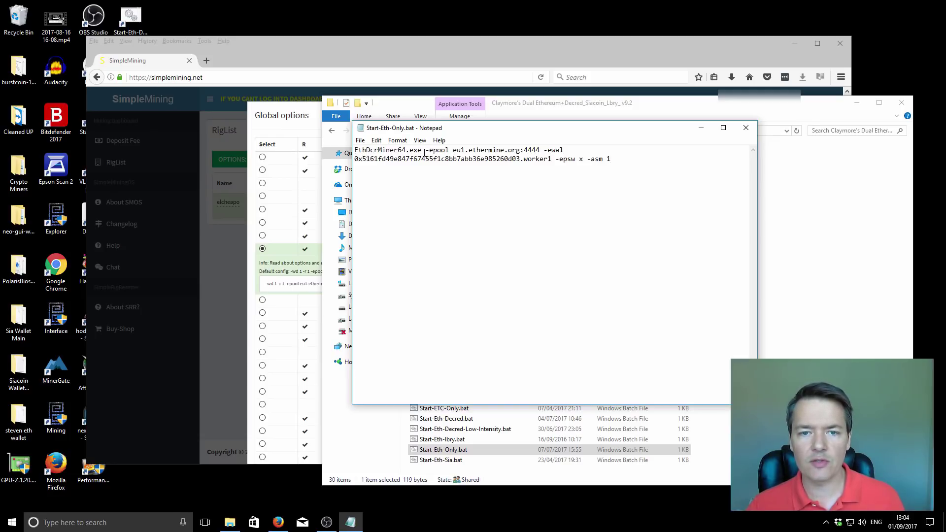
{"action": "left_click_drag", "start_coordinate": [425, 150], "coordinate": [611, 157]}
{"action": "left_click", "coordinate": [746, 127]}
Paste Start-Eth-Decred.bat's -epool to -dcri 15 arguments over the old options after -wd 1 -r 1
{"action": "right_click", "coordinate": [446, 425]}
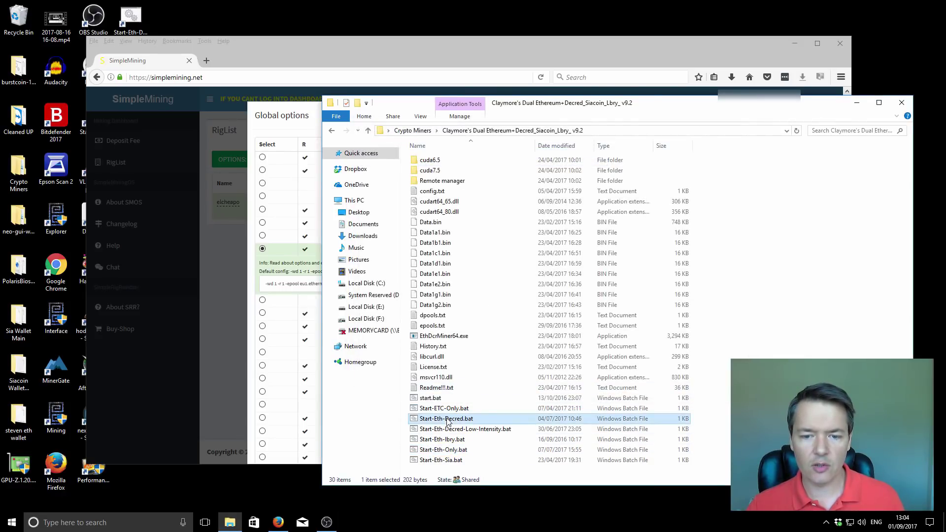
{"action": "left_click", "coordinate": [467, 206]}
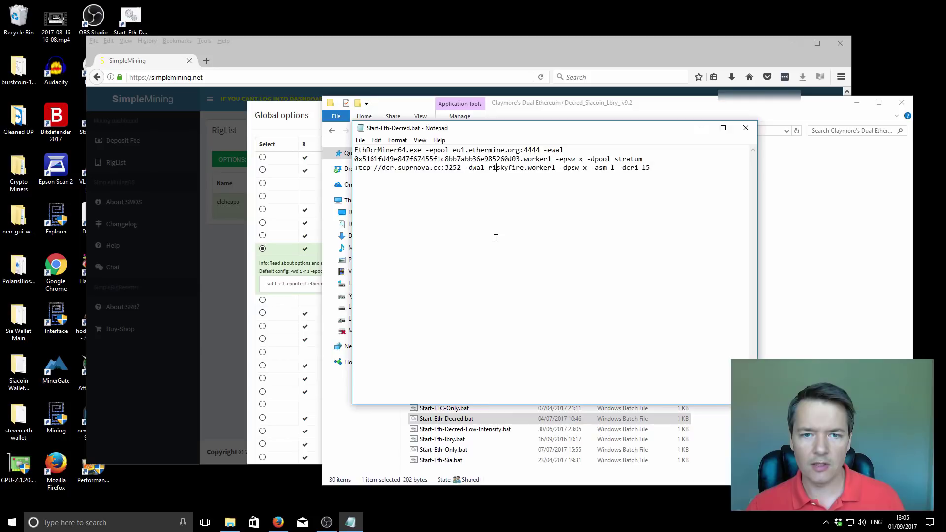
{"action": "left_click_drag", "start_coordinate": [426, 149], "coordinate": [654, 165]}
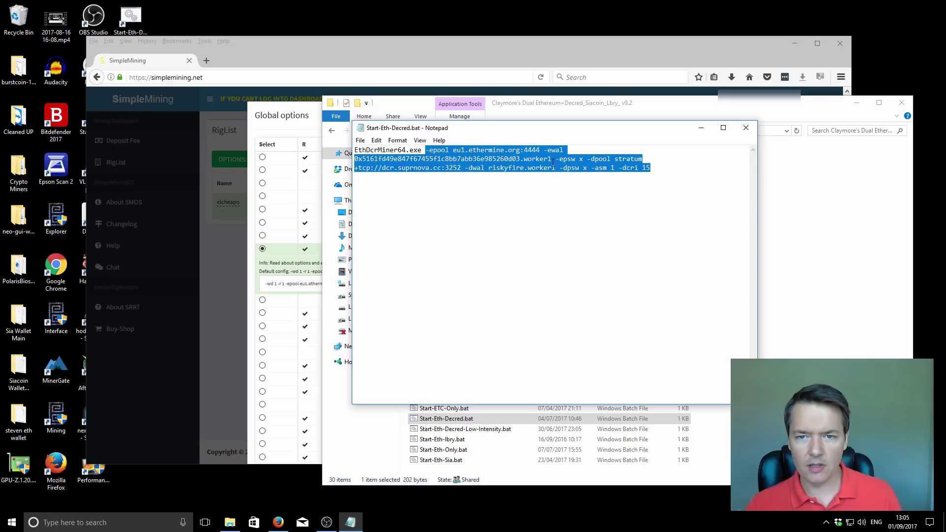
{"action": "left_click", "coordinate": [292, 121]}
{"action": "left_click", "coordinate": [355, 284]}
{"action": "left_click_drag", "start_coordinate": [286, 284], "coordinate": [557, 282]}
{"action": "key", "text": "BackSpace"}
{"action": "type", "text": "-epool eu1.ethermine.org:4444 -ewal 0x5161fd49e847f87455f1c8bb7abb36e985260d03.worker1 -epsw x -dpool stratum+tcp://dcr.suprnova.cc:3252 -dwal riskyfire.worker1 -dpsw x -asm 1 -dcri 15"}
Change the Ethereum pool login's worker name after the wallet address from worker1 to elcheapo
{"action": "left_click", "coordinate": [277, 284]}
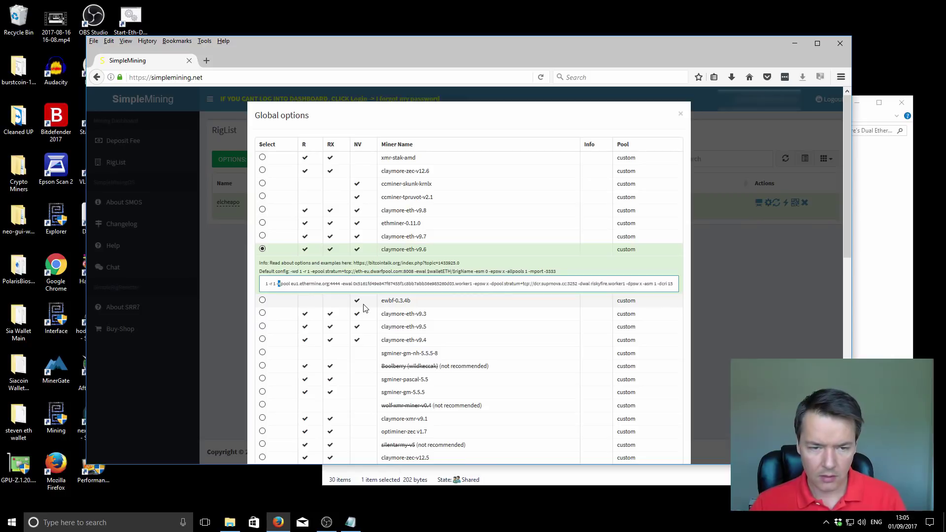
{"action": "key", "text": "Home"}
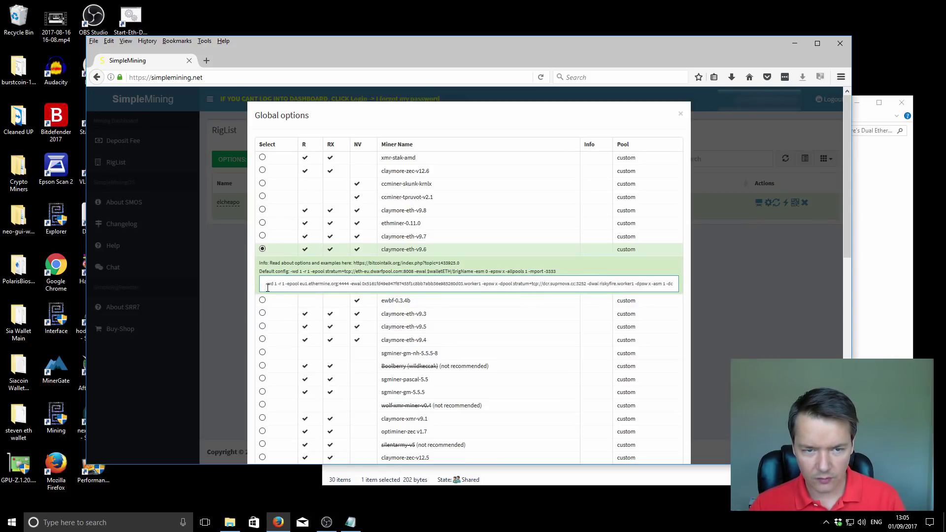
{"action": "left_click_drag", "start_coordinate": [265, 285], "coordinate": [284, 284]}
{"action": "left_click", "coordinate": [284, 284]}
{"action": "left_click_drag", "start_coordinate": [286, 285], "coordinate": [315, 286]}
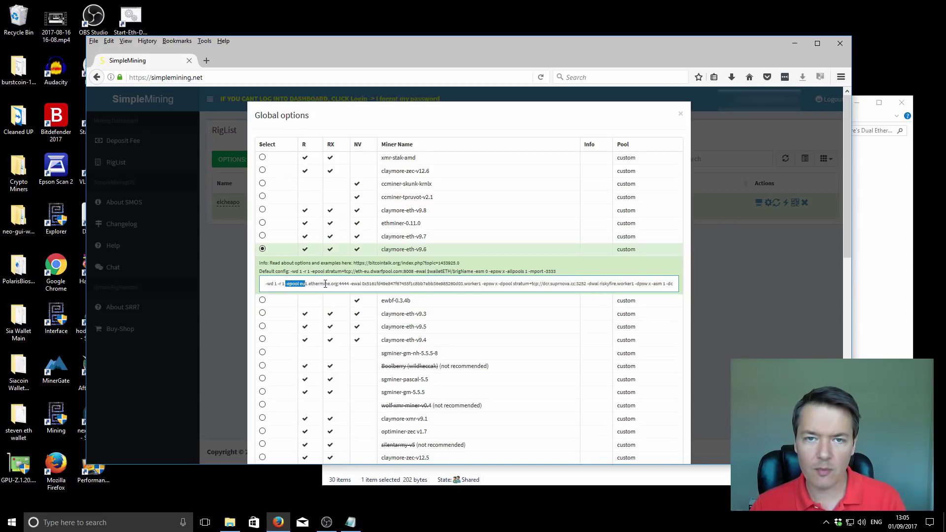
{"action": "left_click", "coordinate": [363, 285]}
{"action": "left_click_drag", "start_coordinate": [362, 285], "coordinate": [461, 285]}
{"action": "left_click", "coordinate": [477, 285]}
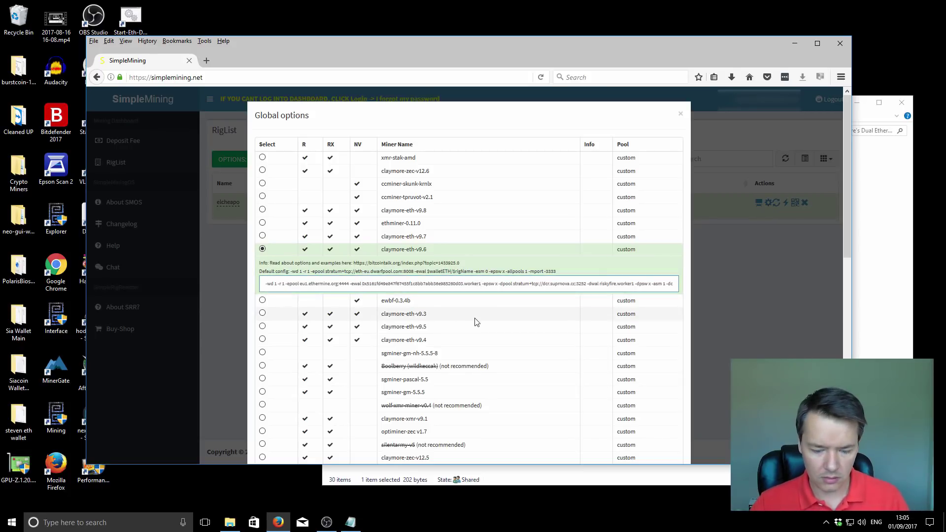
{"action": "key", "text": "BackSpace"}
{"action": "key", "text": "BackSpace"}
{"action": "key", "text": "BackSpace"}
{"action": "key", "text": "BackSpace"}
{"action": "key", "text": "BackSpace"}
{"action": "key", "text": "BackSpace"}
{"action": "key", "text": "BackSpace"}
{"action": "key", "text": "BackSpace"}
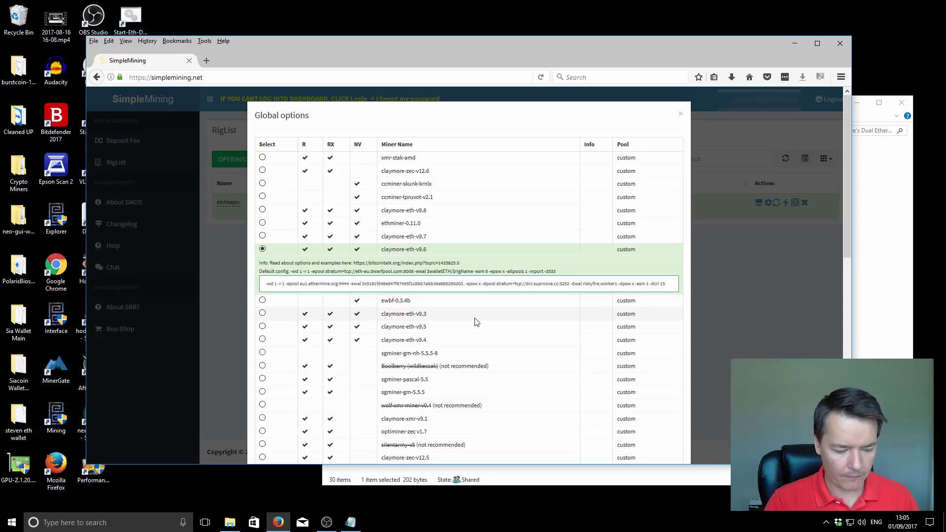
{"action": "type", "text": "elcheapo"}
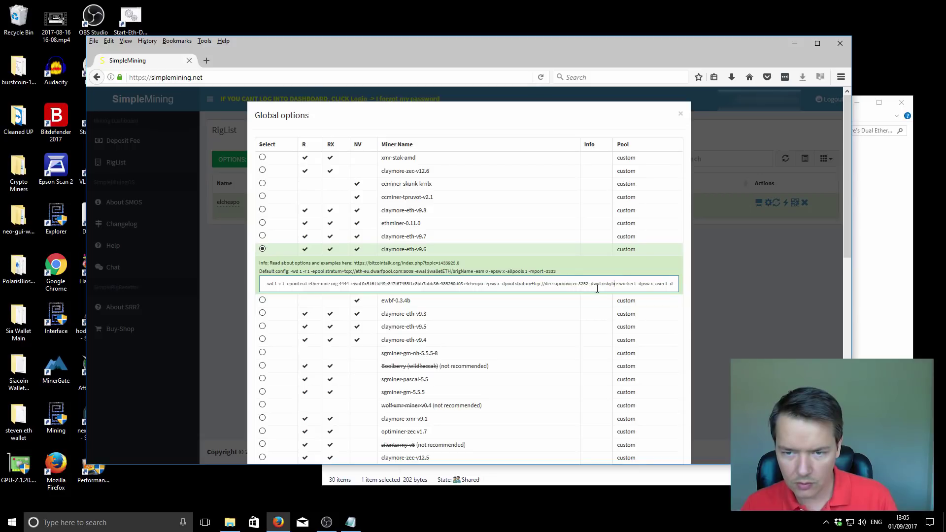
Change the Decred pool login's worker name from worker1 to elcheapo and check the options' end
{"action": "left_click", "coordinate": [634, 284]}
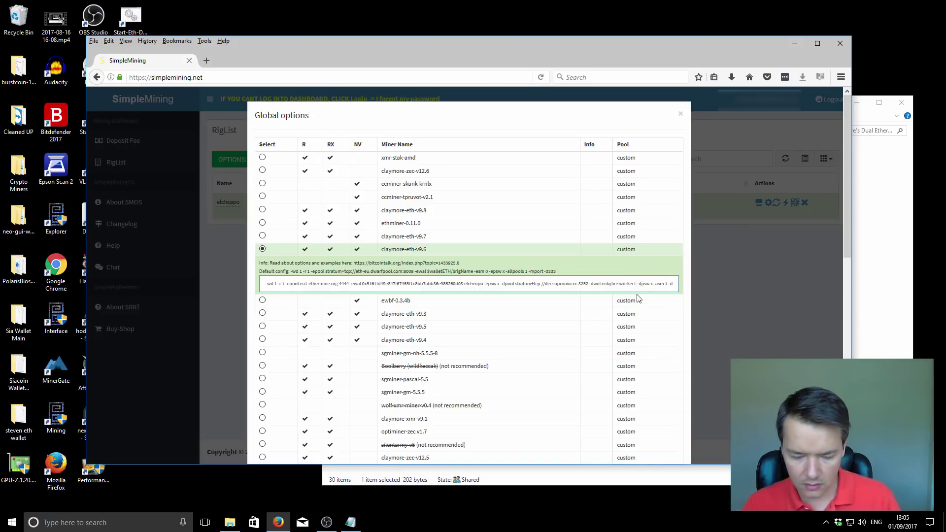
{"action": "key", "text": "BackSpace"}
{"action": "key", "text": "BackSpace"}
{"action": "key", "text": "BackSpace"}
{"action": "key", "text": "BackSpace"}
{"action": "key", "text": "BackSpace"}
{"action": "key", "text": "BackSpace"}
{"action": "key", "text": "BackSpace"}
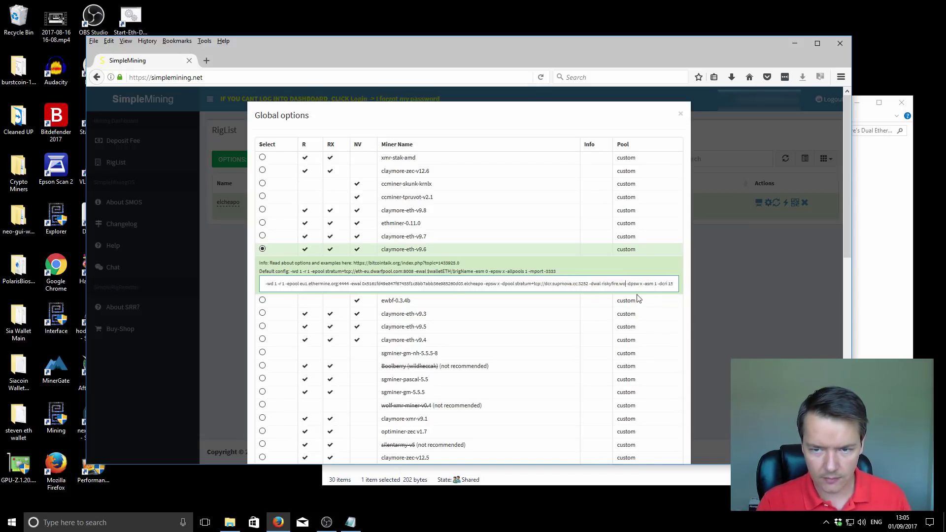
{"action": "type", "text": "elcheapo"}
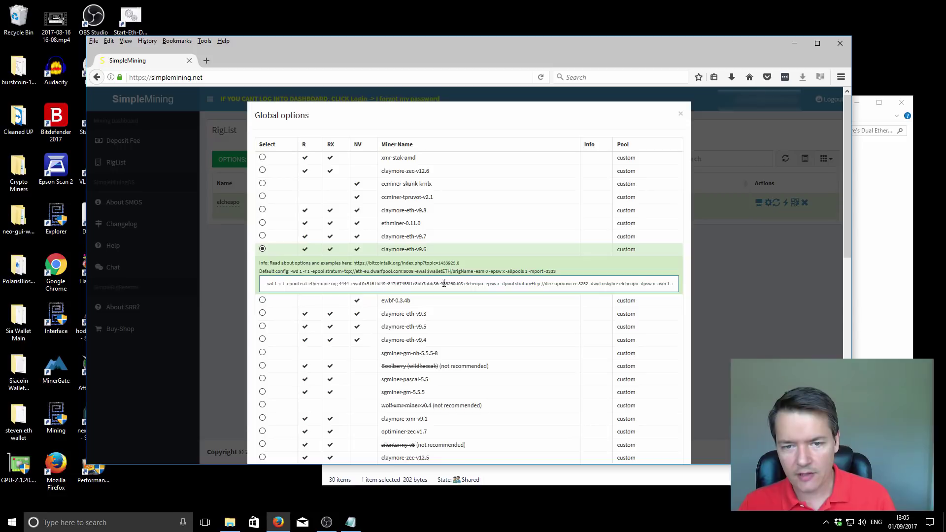
{"action": "key", "text": "End"}
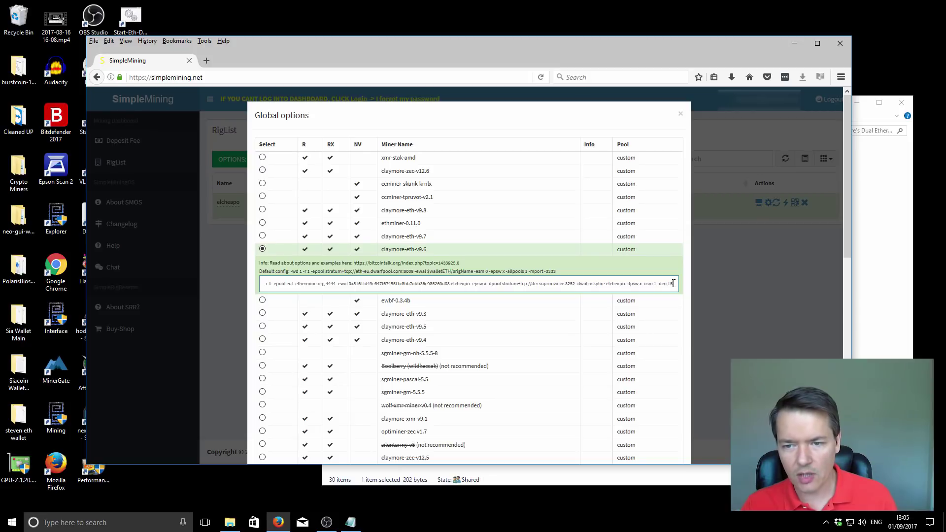
{"action": "scroll", "coordinate": [625, 271], "scroll_direction": "down", "scroll_amount": 6}
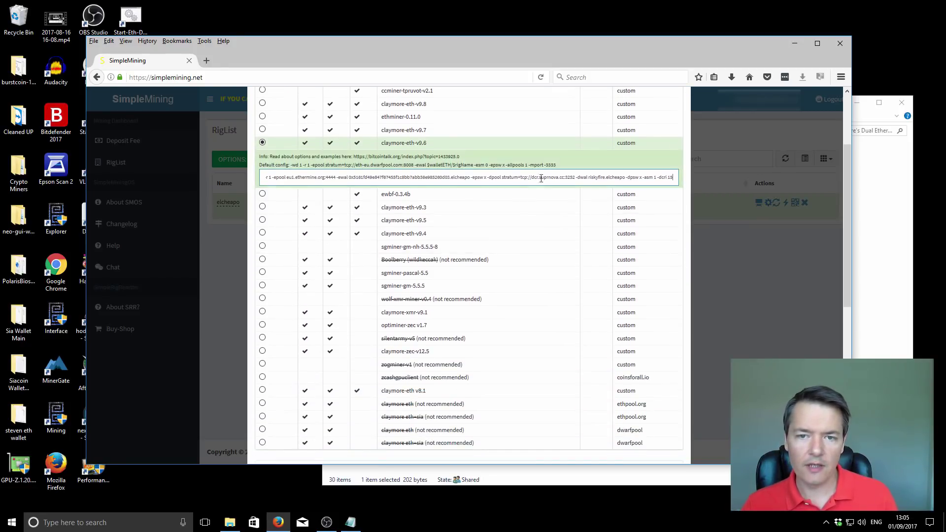
{"action": "scroll", "coordinate": [552, 211], "scroll_direction": "down", "scroll_amount": 3}
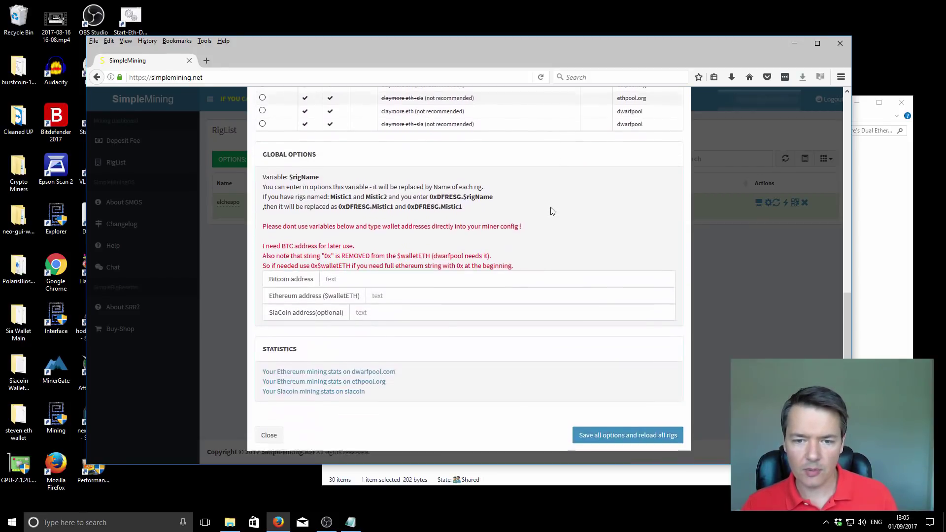
Save all options and reload rigs; confirm elcheapo mines 38.46 MH/s Ethereum and 576.84 MH/s Decred
{"action": "left_click", "coordinate": [624, 436]}
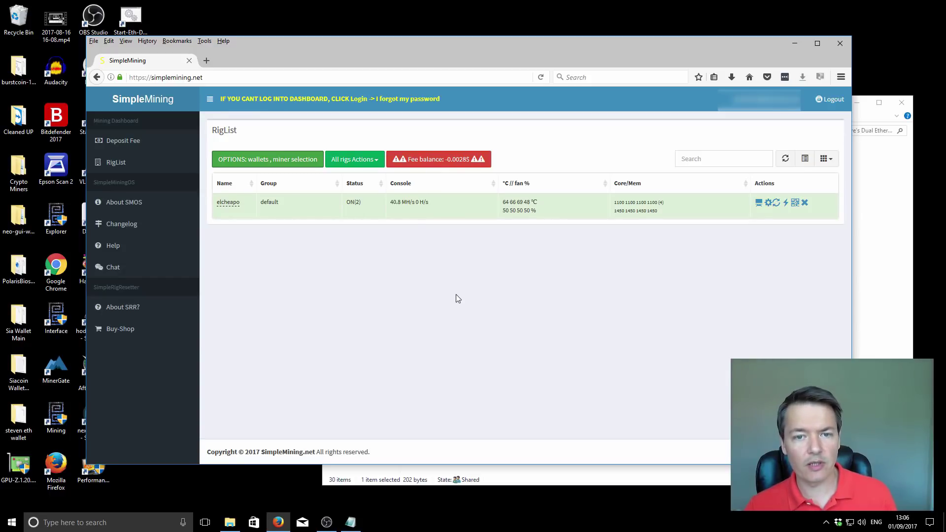
{"action": "mouse_move", "coordinate": [396, 204]}
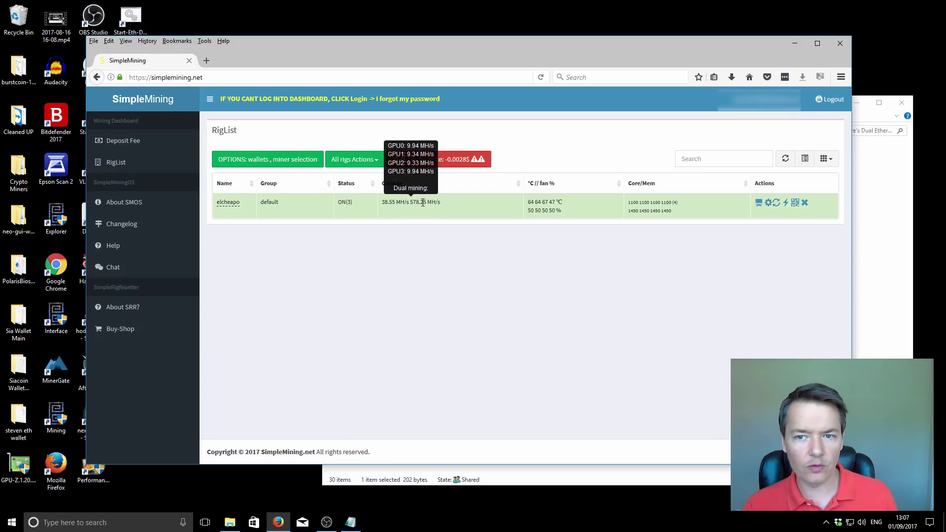
{"action": "left_click", "coordinate": [760, 202]}
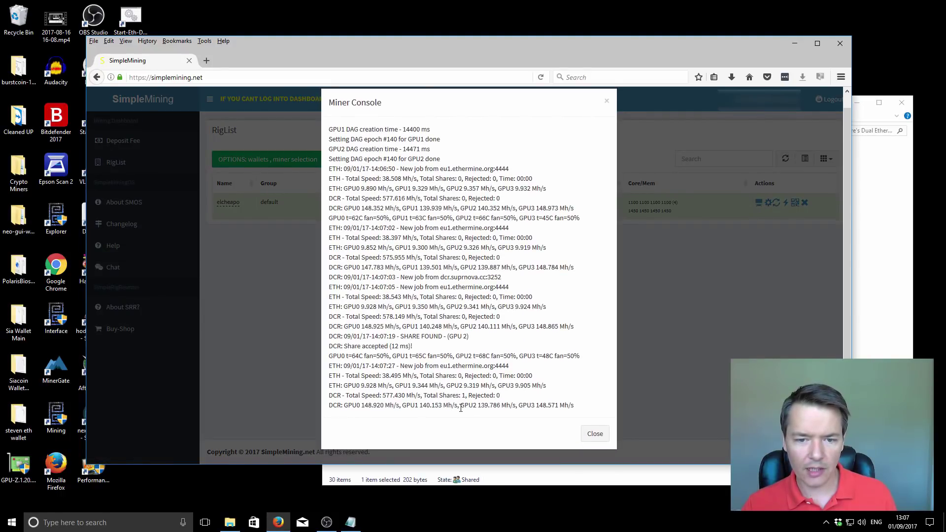
{"action": "left_click", "coordinate": [594, 433]}
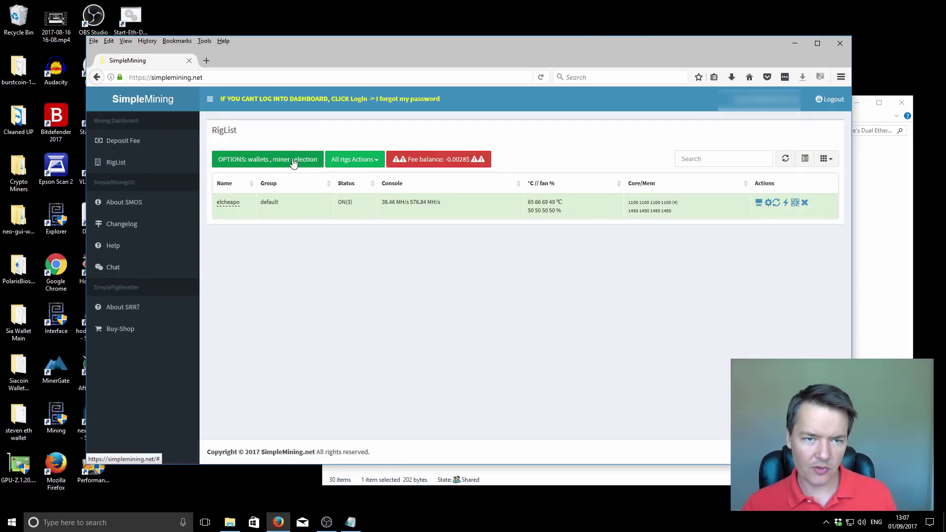
{"action": "left_click", "coordinate": [294, 163]}
{"action": "scroll", "coordinate": [414, 259], "scroll_direction": "down", "scroll_amount": 1}
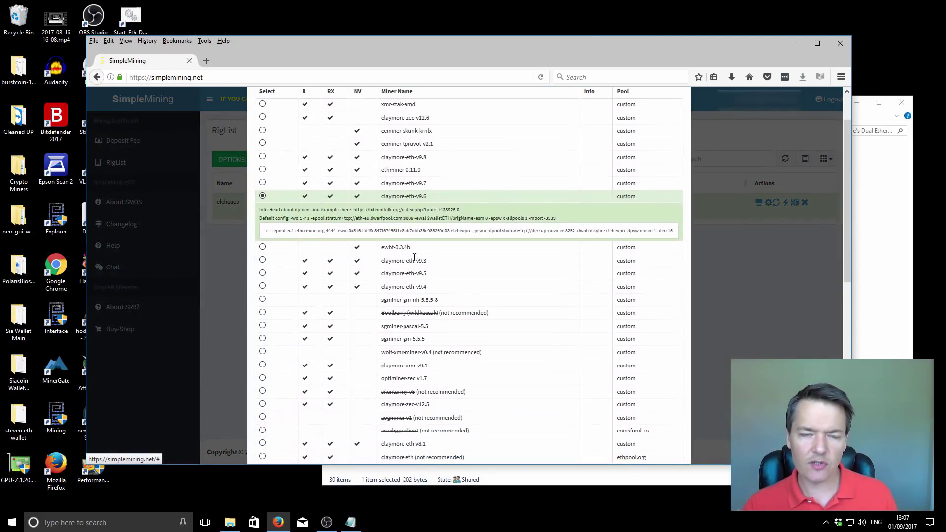
{"action": "scroll", "coordinate": [416, 261], "scroll_direction": "down", "scroll_amount": 3}
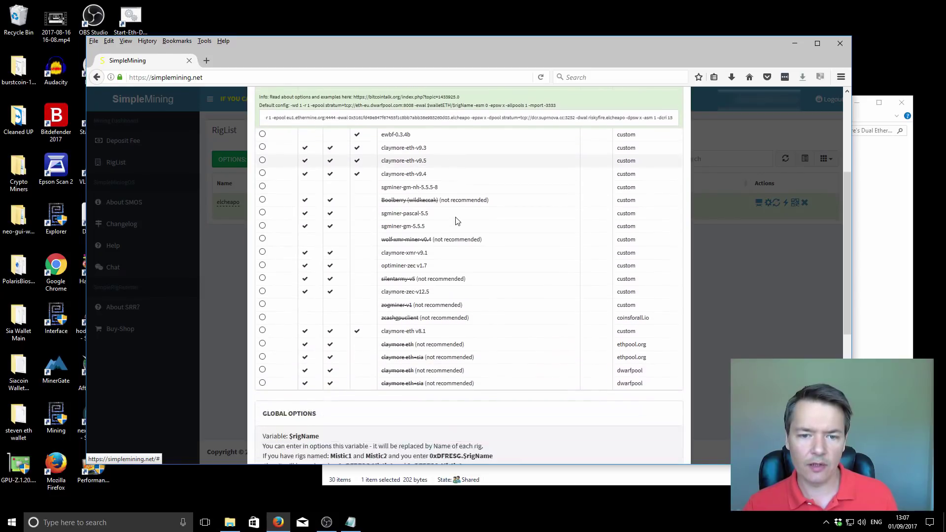
{"action": "scroll", "coordinate": [455, 220], "scroll_direction": "down", "scroll_amount": 1}
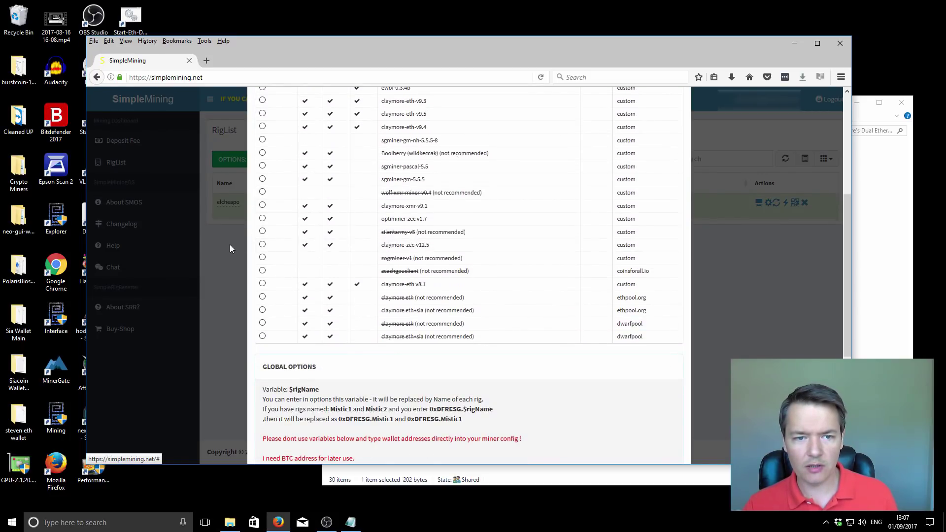
{"action": "left_click", "coordinate": [262, 245]}
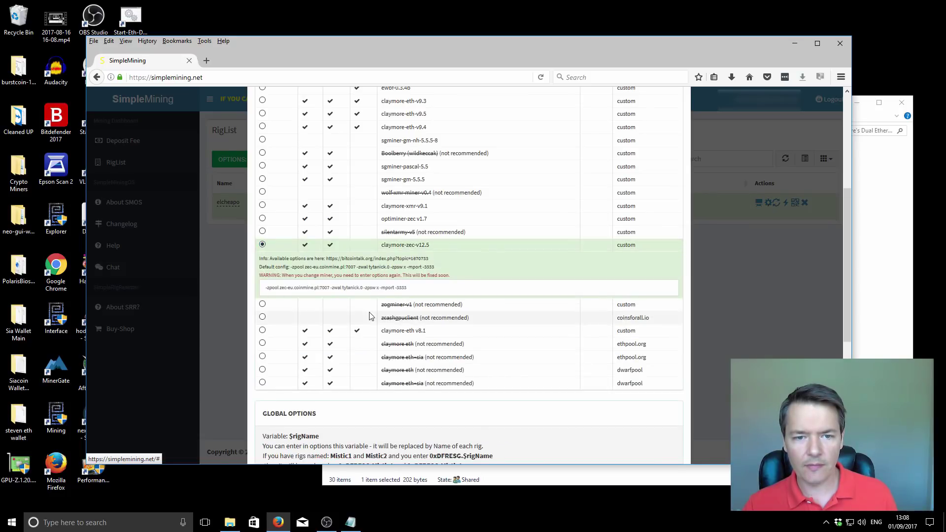
{"action": "left_click", "coordinate": [314, 288]}
{"action": "left_click_drag", "start_coordinate": [269, 288], "coordinate": [429, 290]}
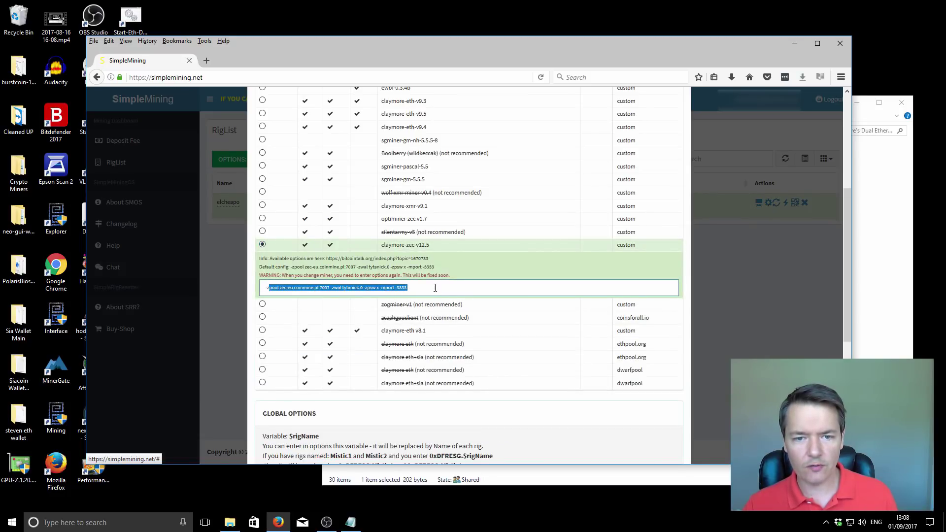
{"action": "left_click", "coordinate": [435, 288]}
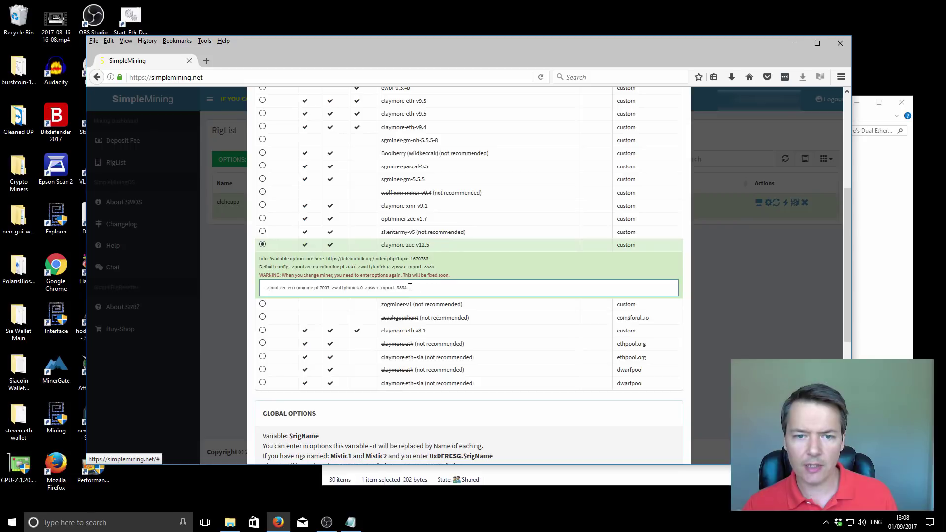
{"action": "scroll", "coordinate": [408, 287], "scroll_direction": "down", "scroll_amount": 4}
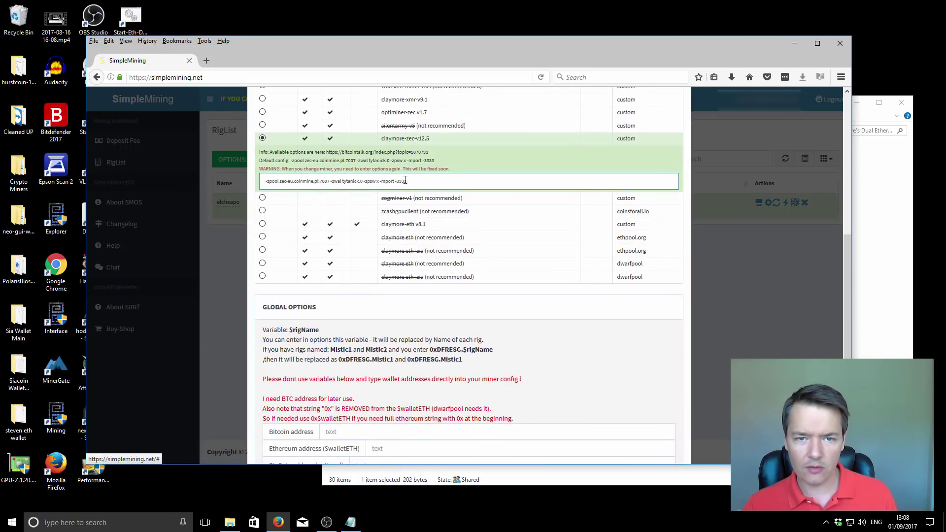
{"action": "scroll", "coordinate": [412, 207], "scroll_direction": "down", "scroll_amount": 6}
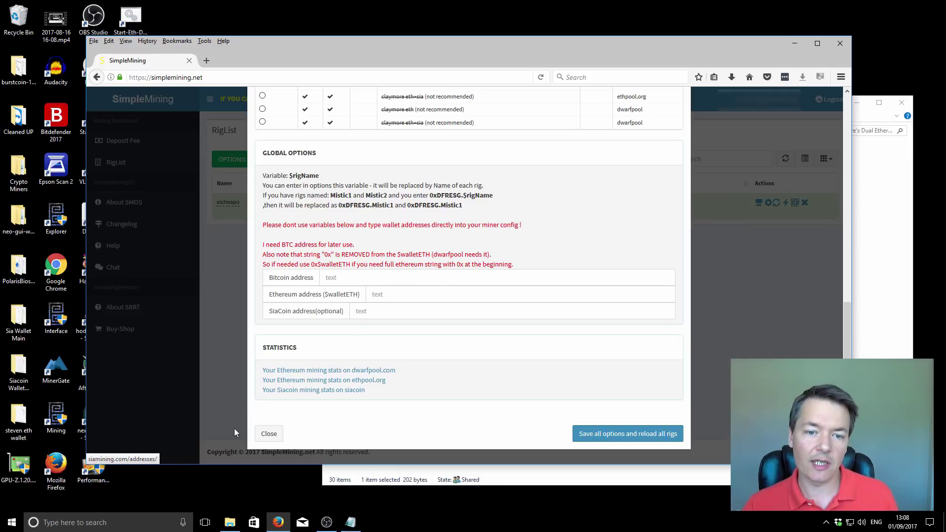
{"action": "scroll", "coordinate": [325, 330], "scroll_direction": "up", "scroll_amount": 8}
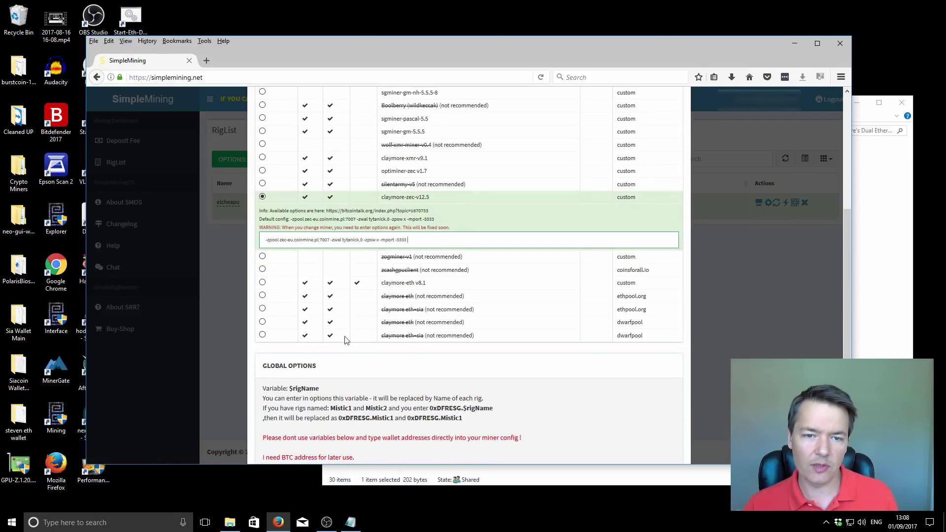
{"action": "scroll", "coordinate": [324, 330], "scroll_direction": "down", "scroll_amount": 8}
{"action": "left_click", "coordinate": [268, 434]}
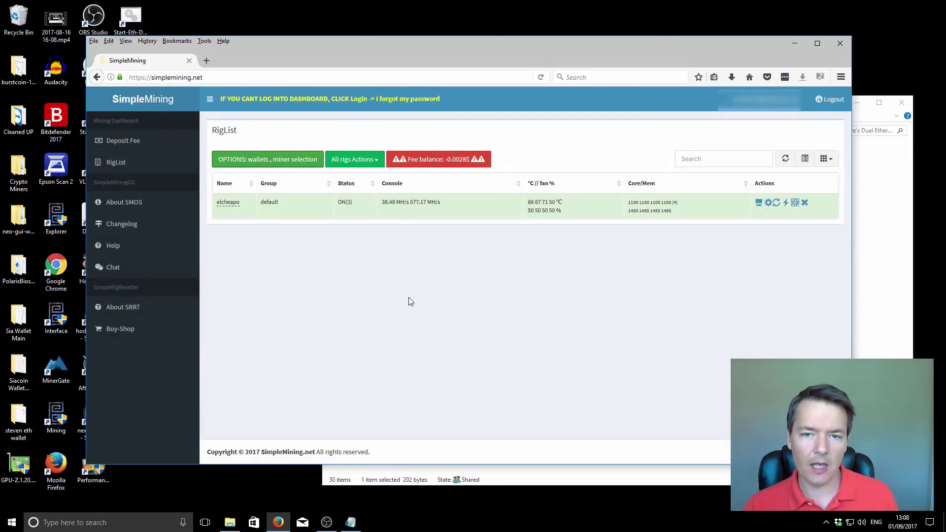
{"action": "mouse_move", "coordinate": [430, 202]}
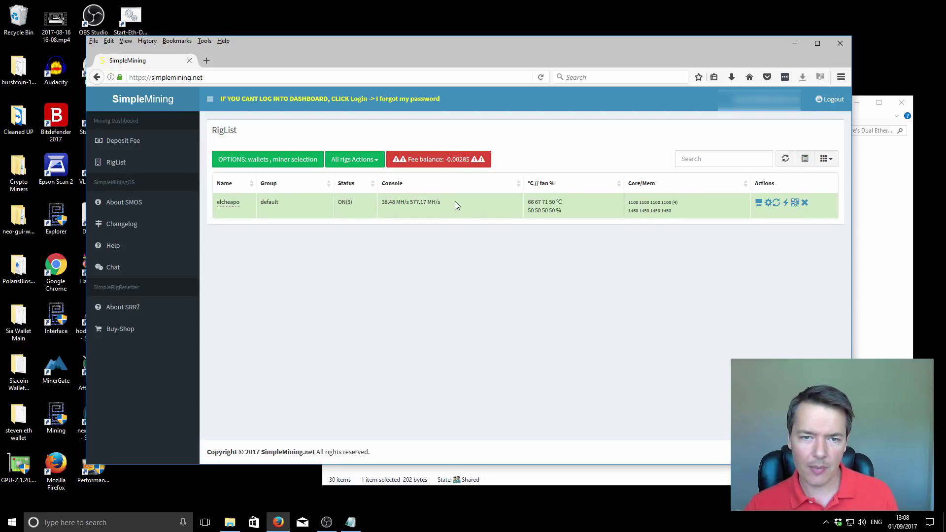
View the Deposit Fee page with its -0.0056 $ balance and BTC, ETH, ETC, ZEC deposit options
{"action": "left_click", "coordinate": [437, 163]}
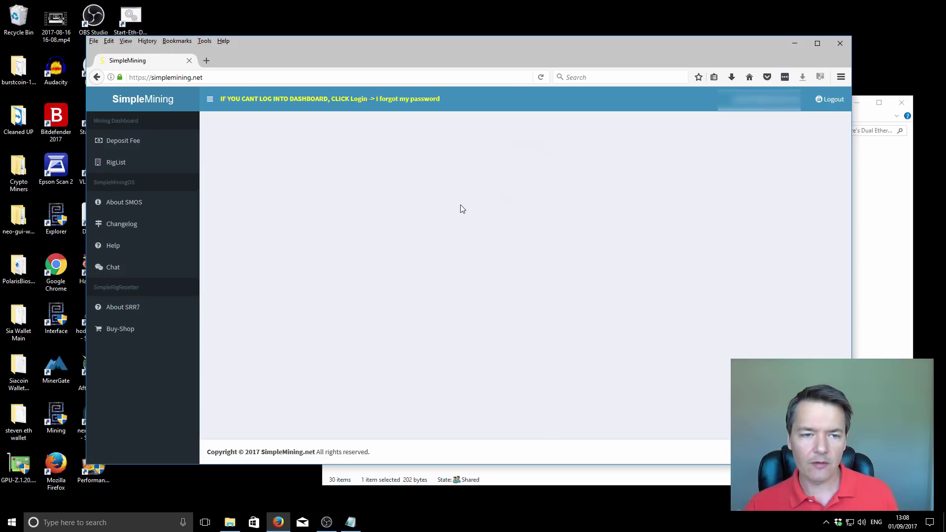
{"action": "scroll", "coordinate": [435, 306], "scroll_direction": "down", "scroll_amount": 1}
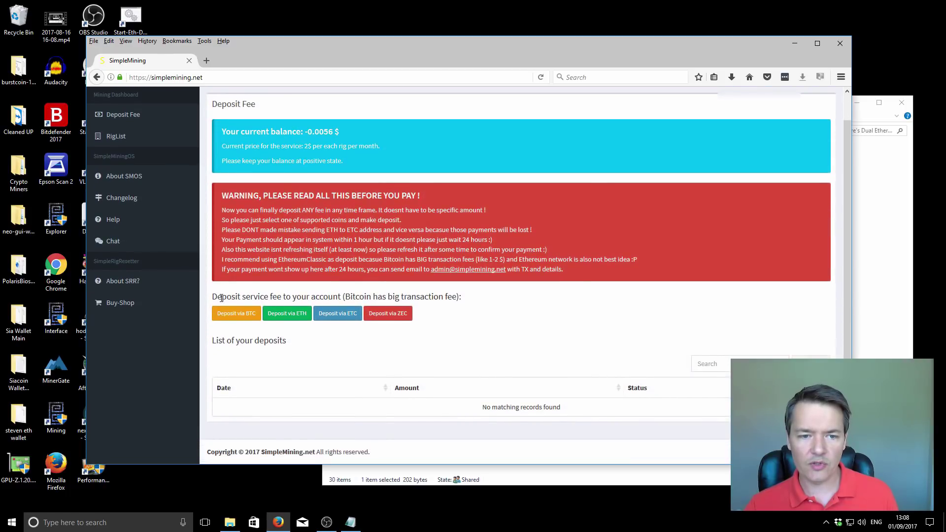